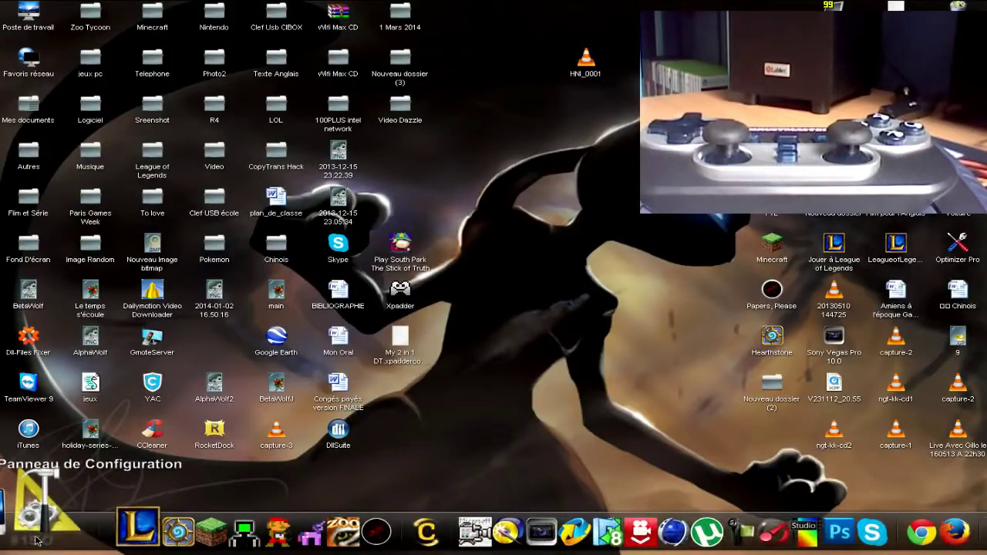
# Check the installed game controllers and their status in the Control Panel, closing its windows when finished
pyautogui.click(221, 531)
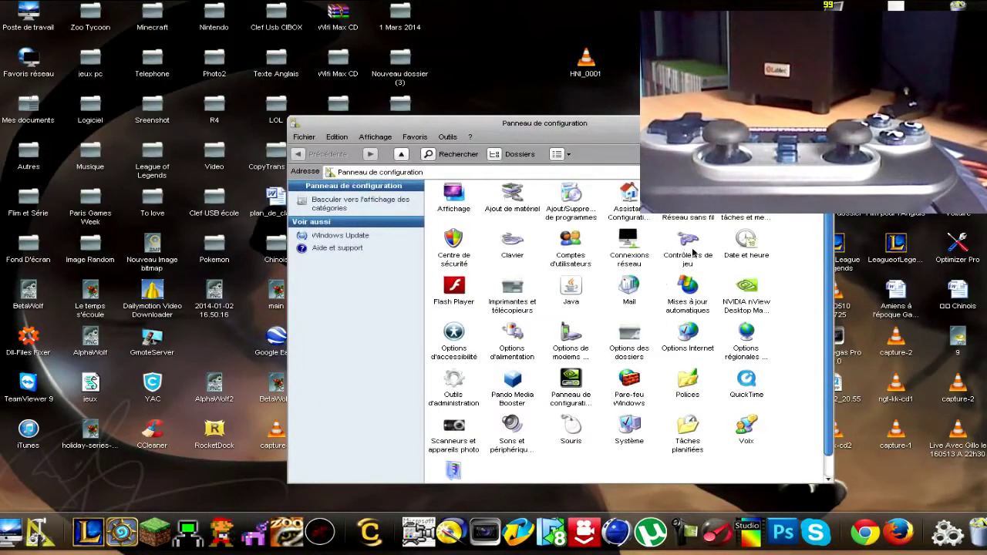
pyautogui.click(690, 252)
pyautogui.doubleClick(692, 253)
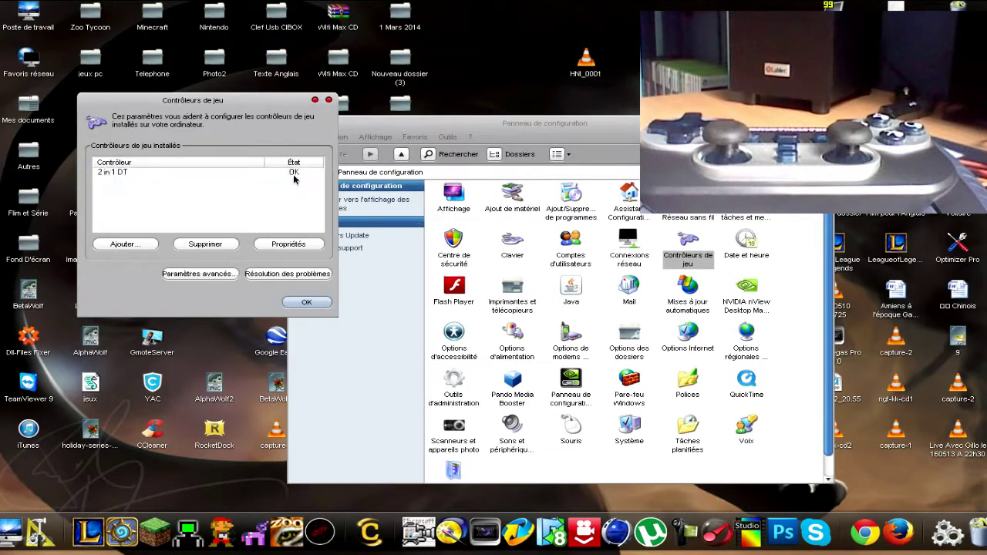
pyautogui.click(306, 302)
pyautogui.hotkey('alt', 'F4')
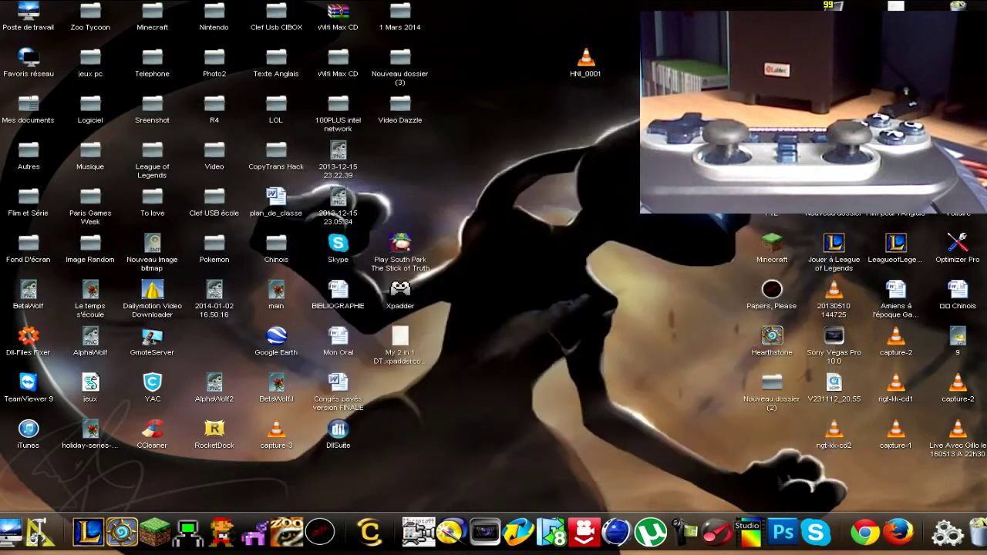
# Switch to Chrome and examine the Xpadder download page on commentcamarche.net
pyautogui.click(247, 6)
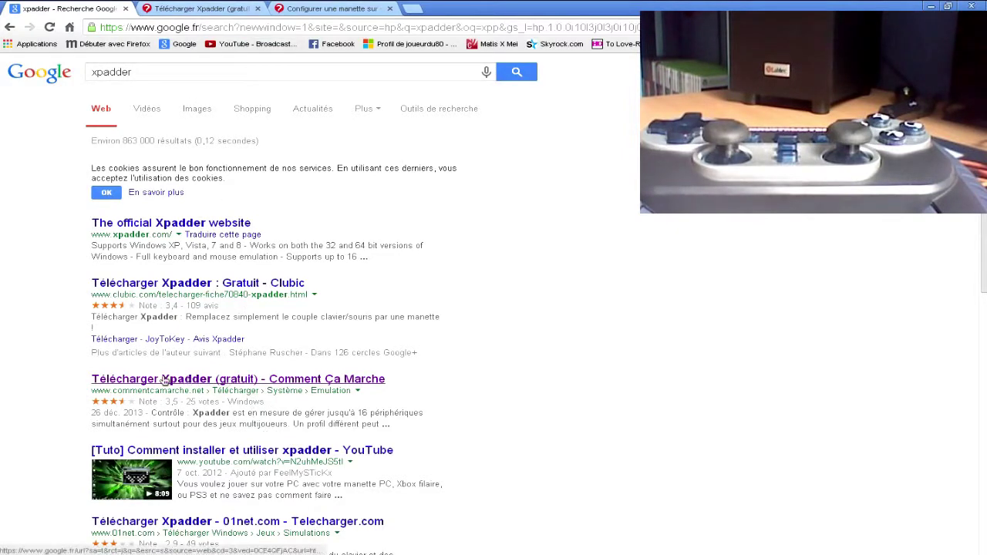
pyautogui.click(208, 11)
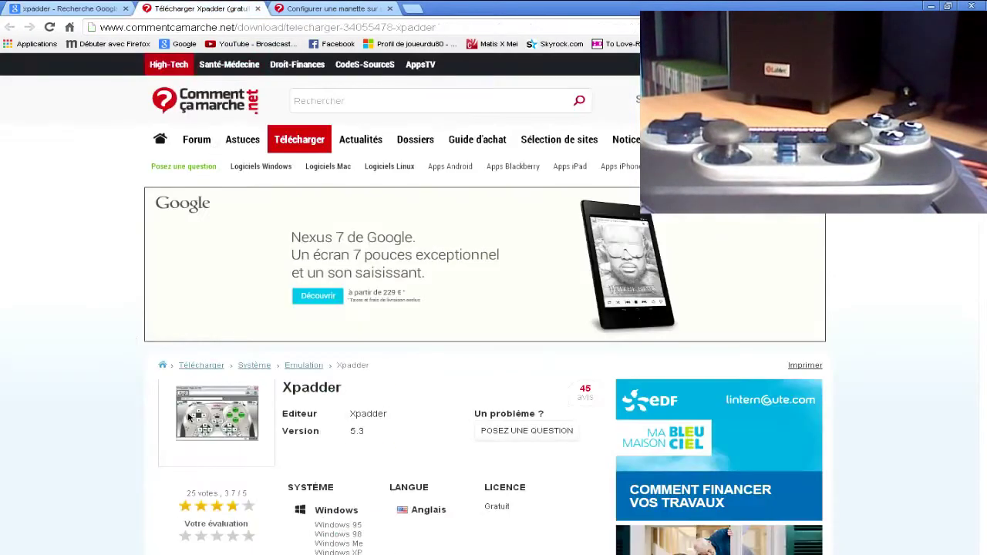
pyautogui.middleClick(73, 238)
pyautogui.scroll(-2, 76, 285)
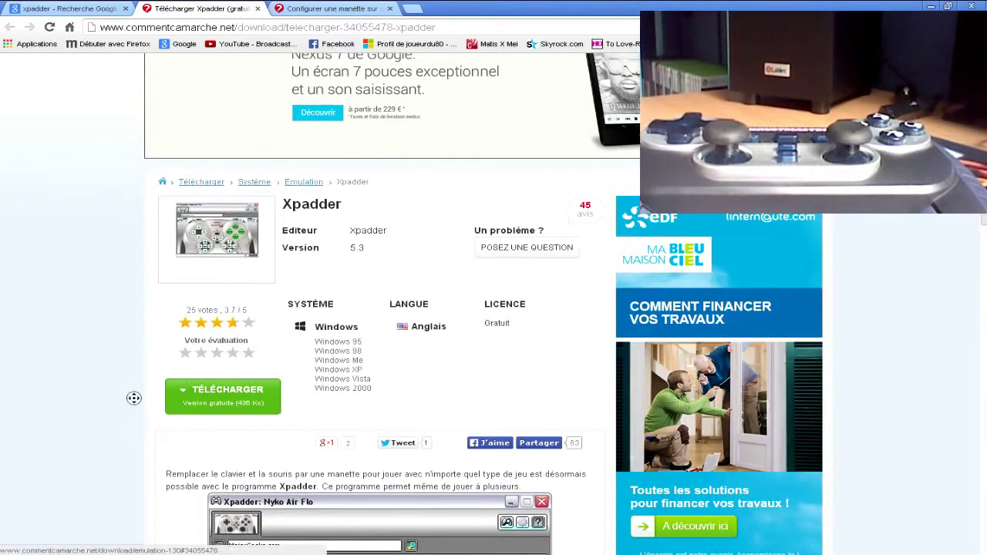
pyautogui.scroll(-4, 135, 395)
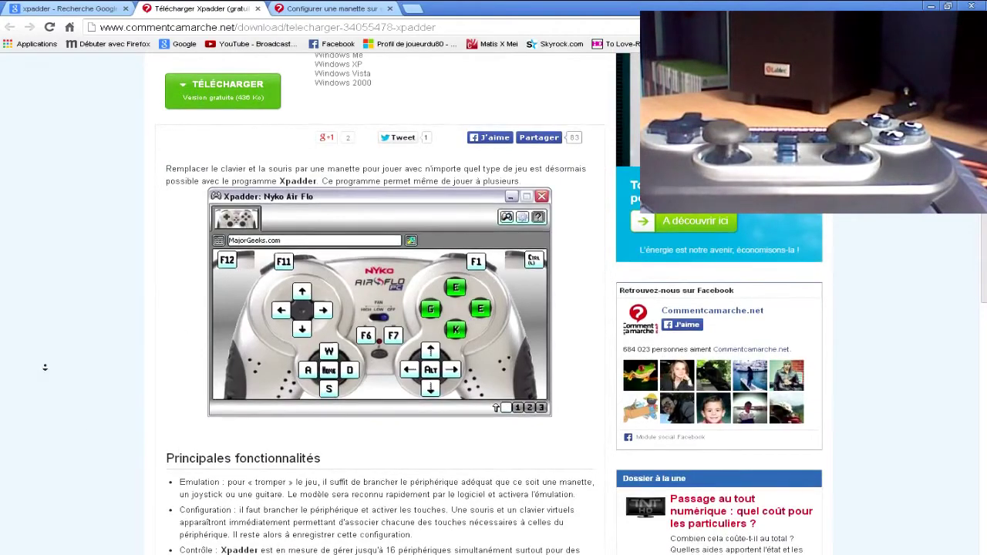
pyautogui.middleClick(112, 316)
pyautogui.scroll(10, 112, 317)
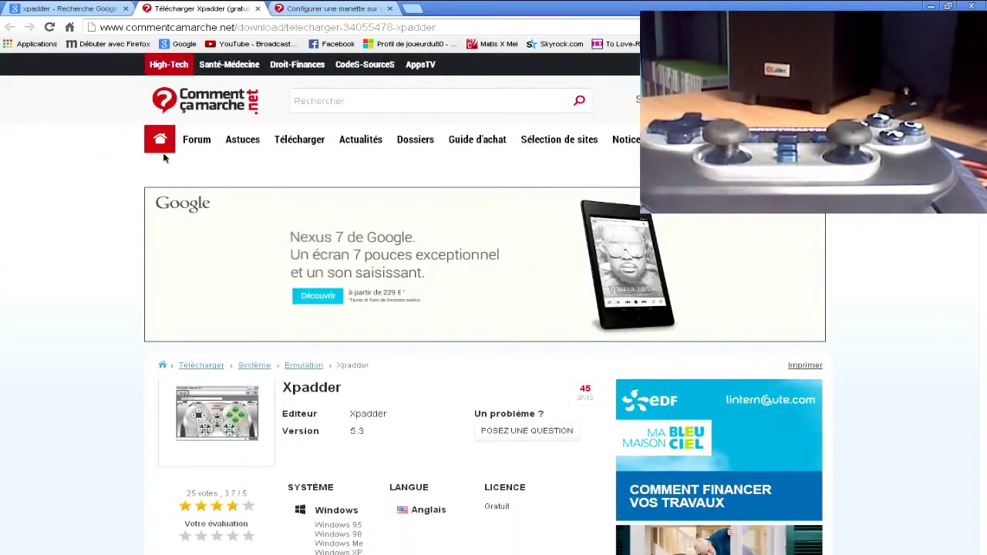
# Read through the guide "Configurer une manette sur un PC" and return to the Xpadder download page
pyautogui.click(343, 8)
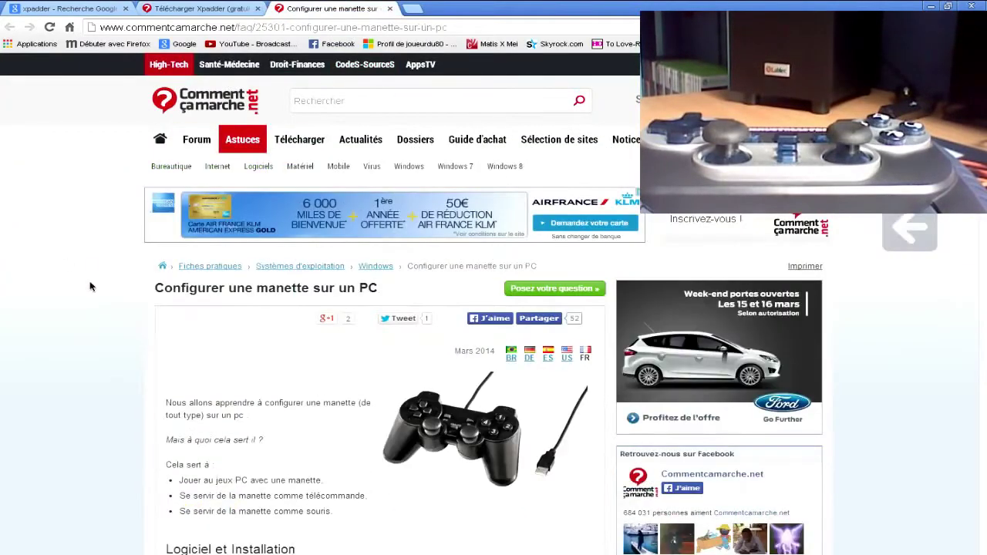
pyautogui.middleClick(102, 330)
pyautogui.scroll(-4, 108, 340)
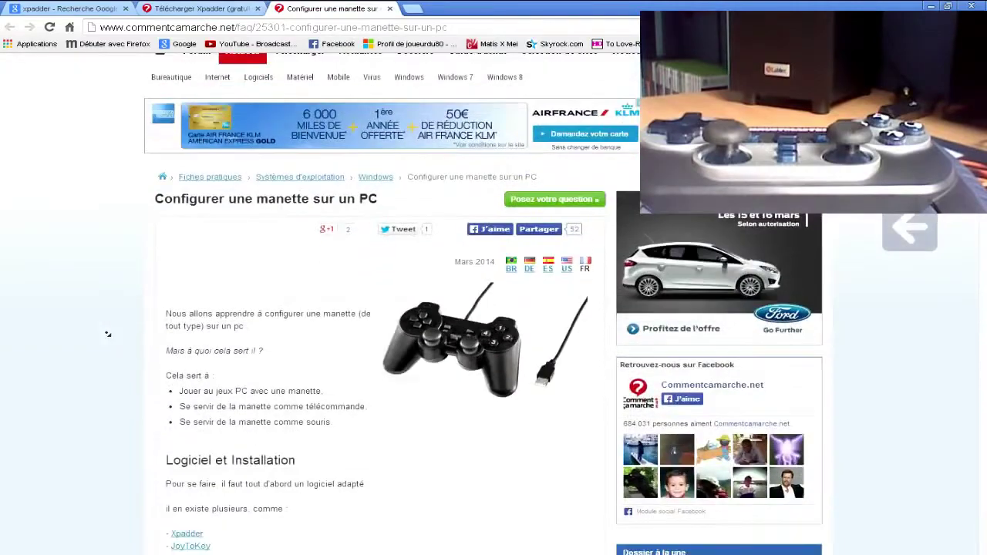
pyautogui.scroll(-5, 113, 357)
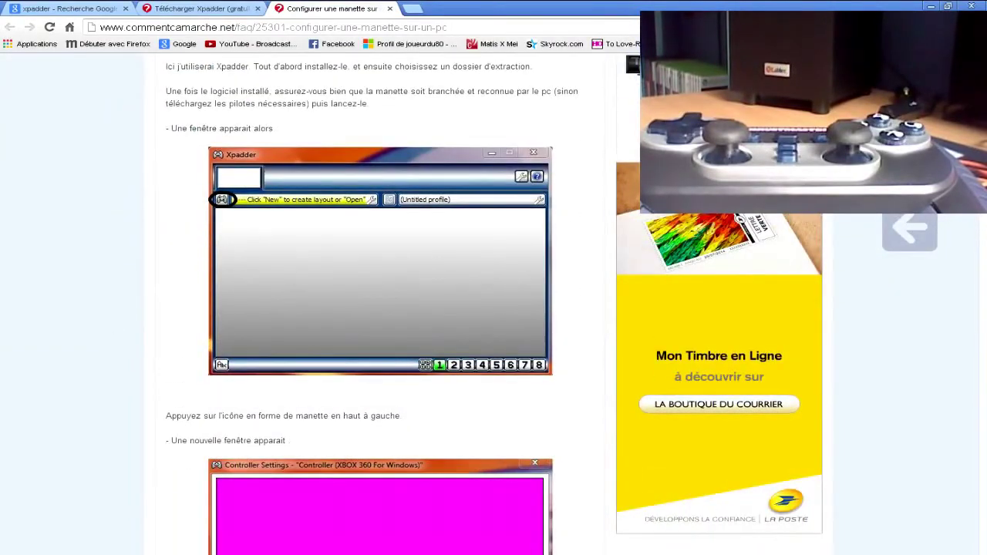
pyautogui.scroll(-12, 378, 308)
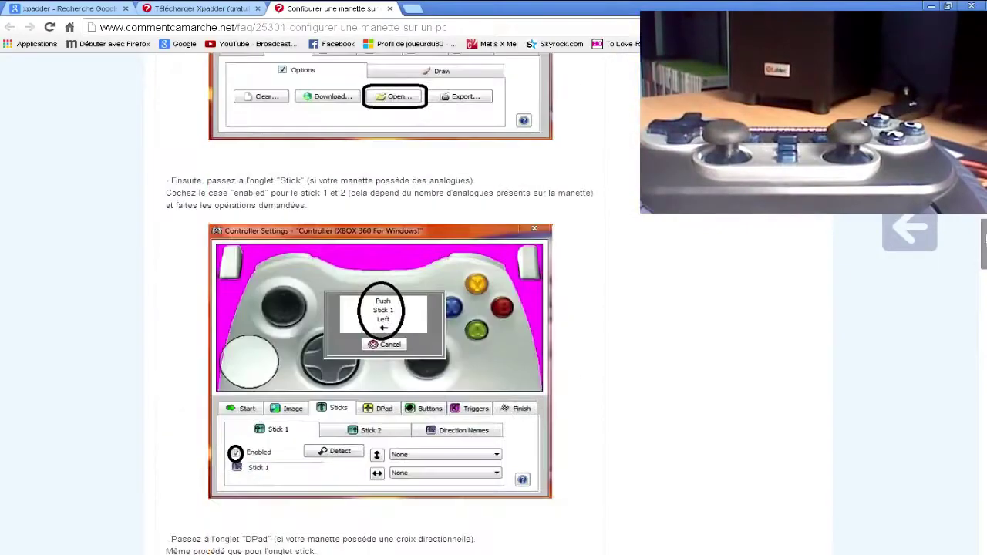
pyautogui.moveTo(986, 239); pyautogui.dragTo(985, 77)
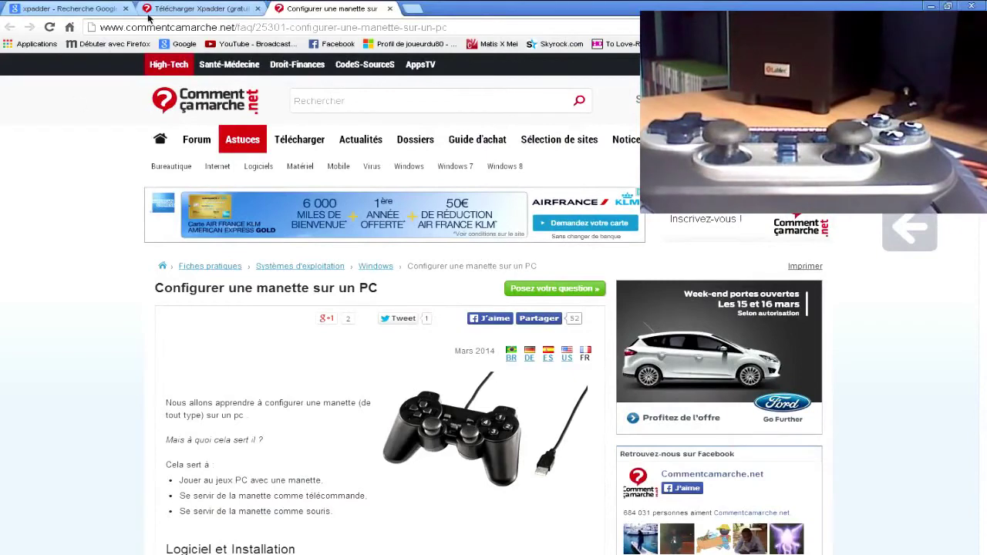
pyautogui.click(188, 11)
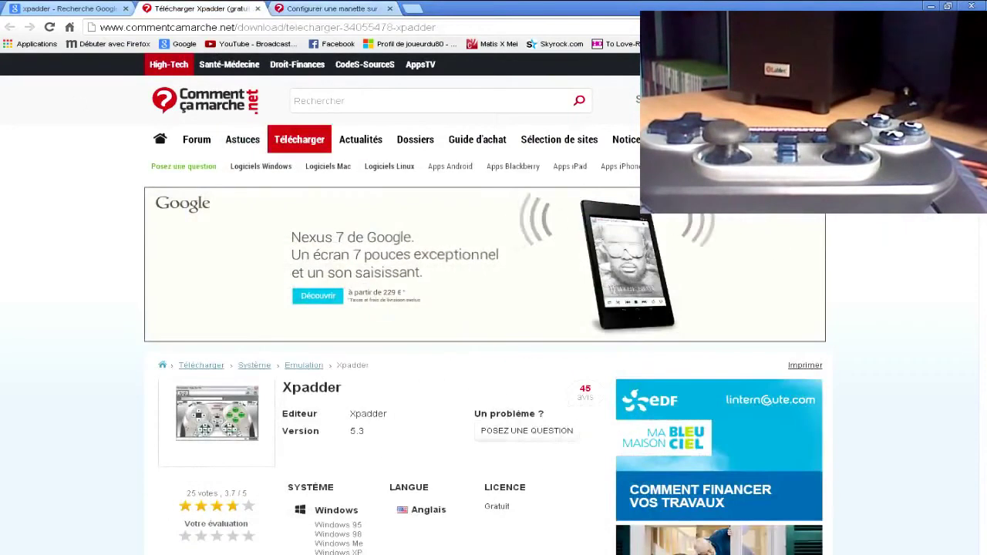
# Return to the desktop and move the Xpadder shortcut to the empty area in the middle
pyautogui.press('super+d')
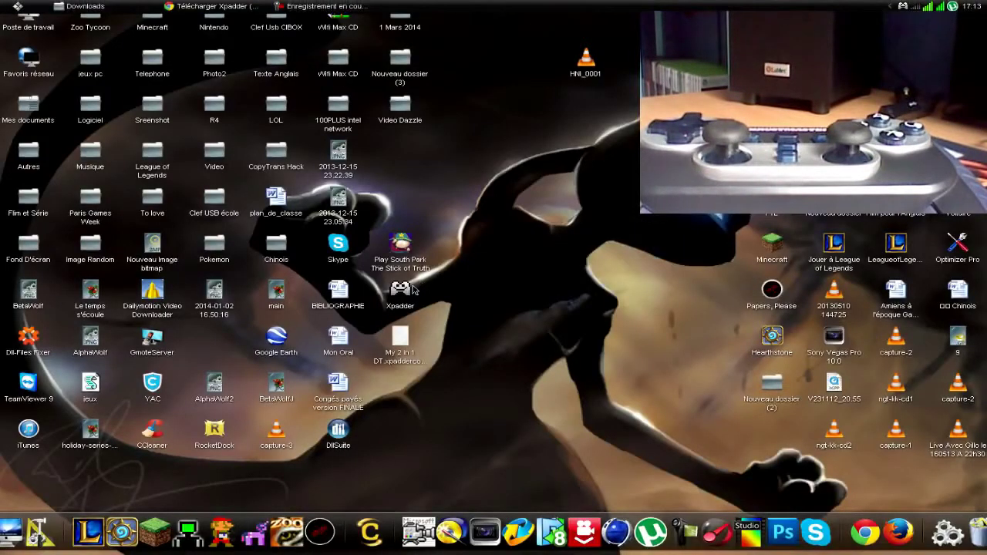
pyautogui.moveTo(415, 290); pyautogui.dragTo(600, 303)
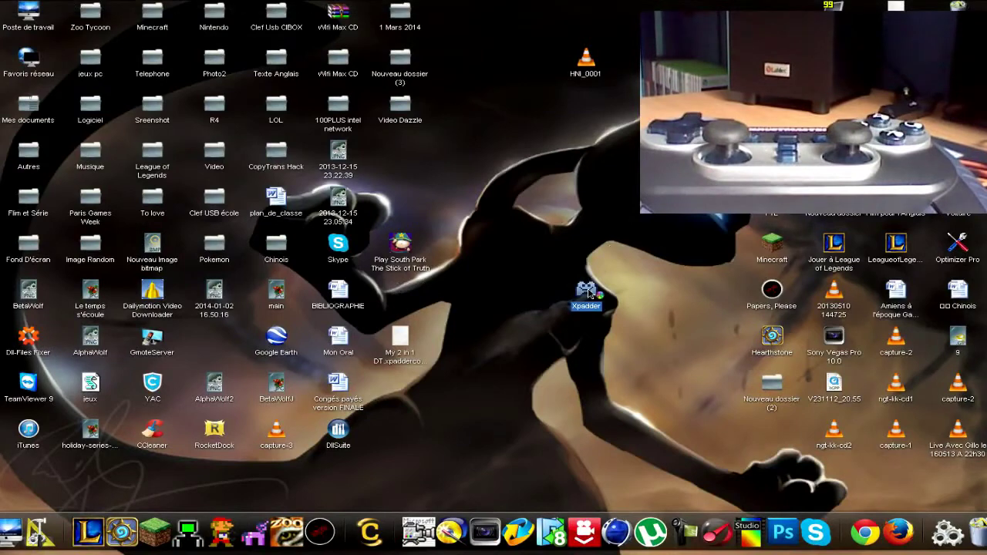
pyautogui.click(622, 327)
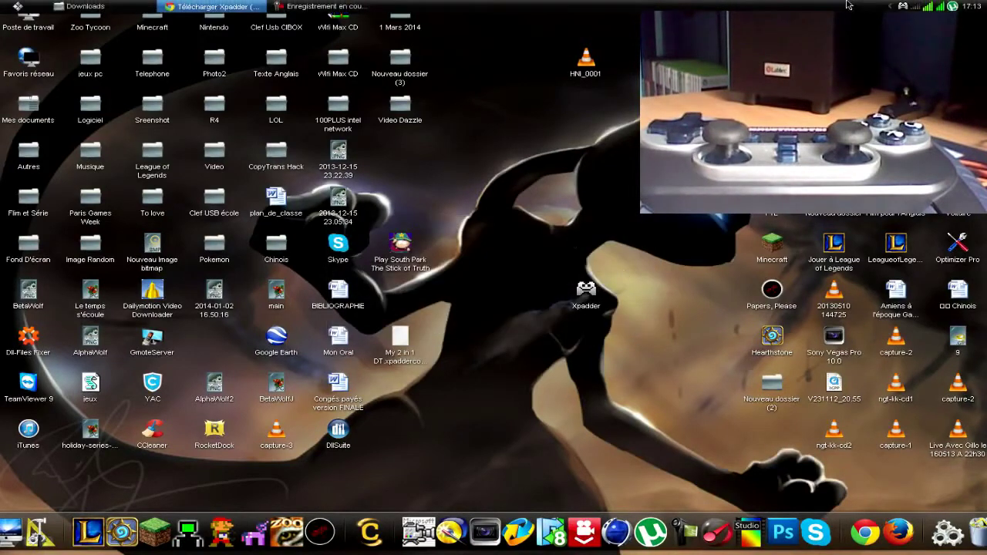
# Bring up the running Xpadder window, keep it open without saving the profile, and move it towards the middle of the desktop
pyautogui.click(905, 5)
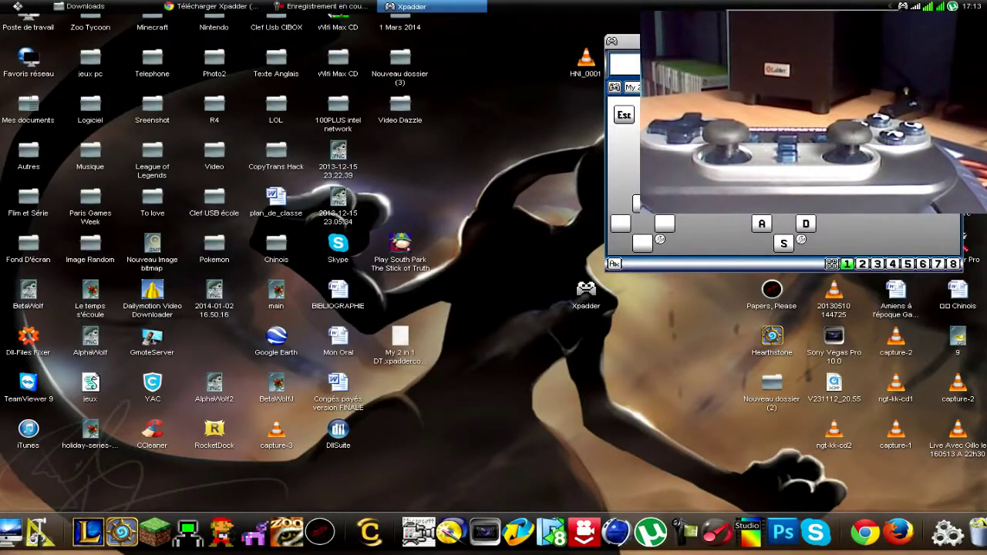
pyautogui.hotkey('alt', 'F4')
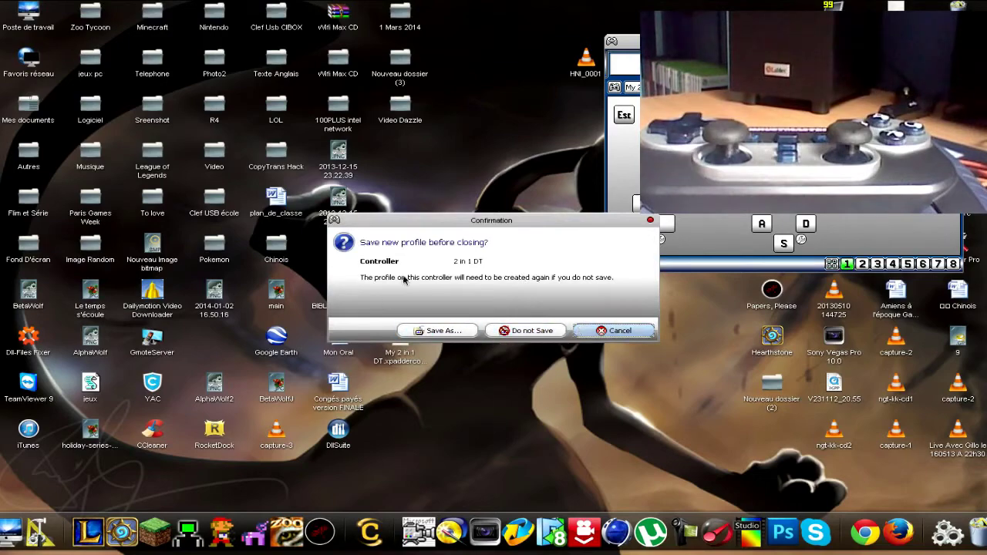
pyautogui.click(613, 332)
pyautogui.moveTo(631, 99); pyautogui.dragTo(376, 240)
pyautogui.click(359, 226)
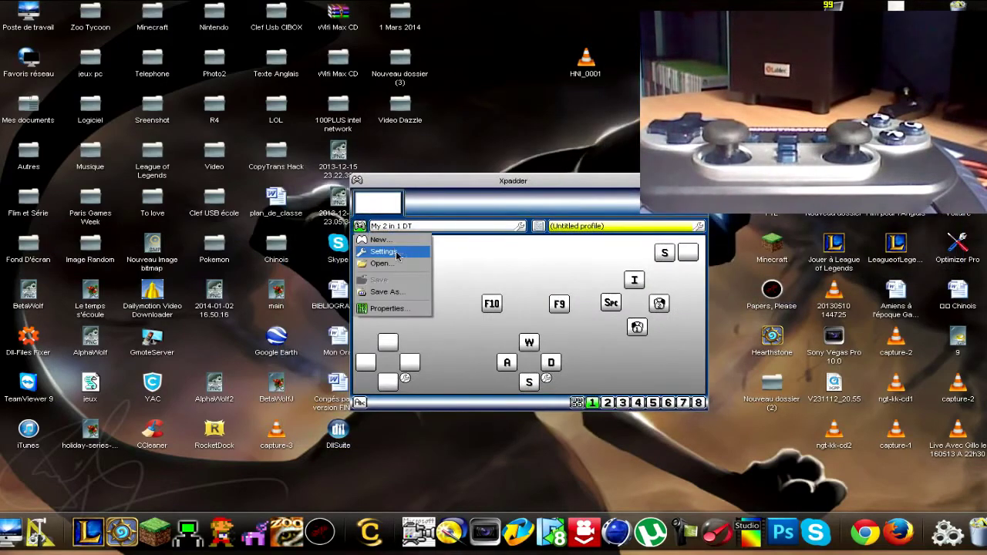
pyautogui.click(374, 247)
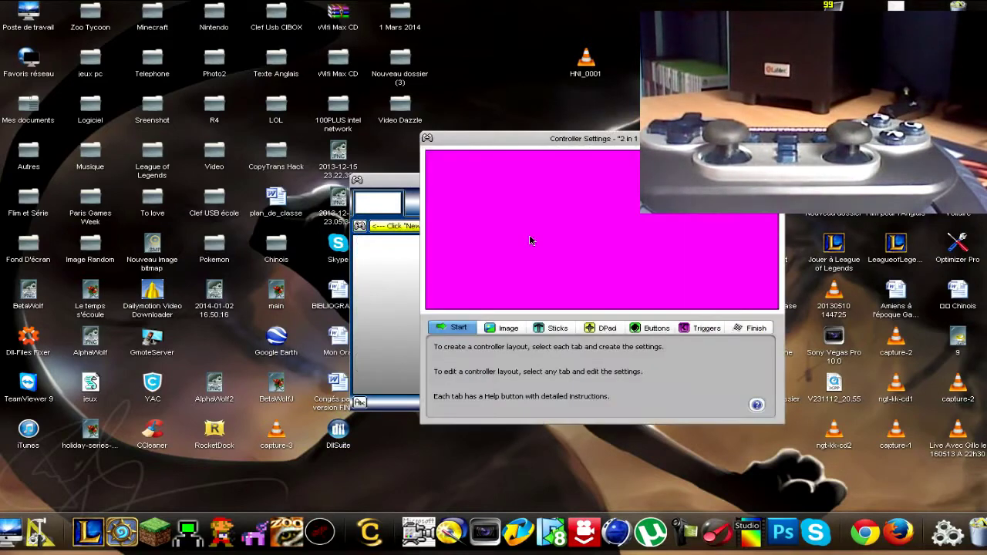
pyautogui.press('Escape')
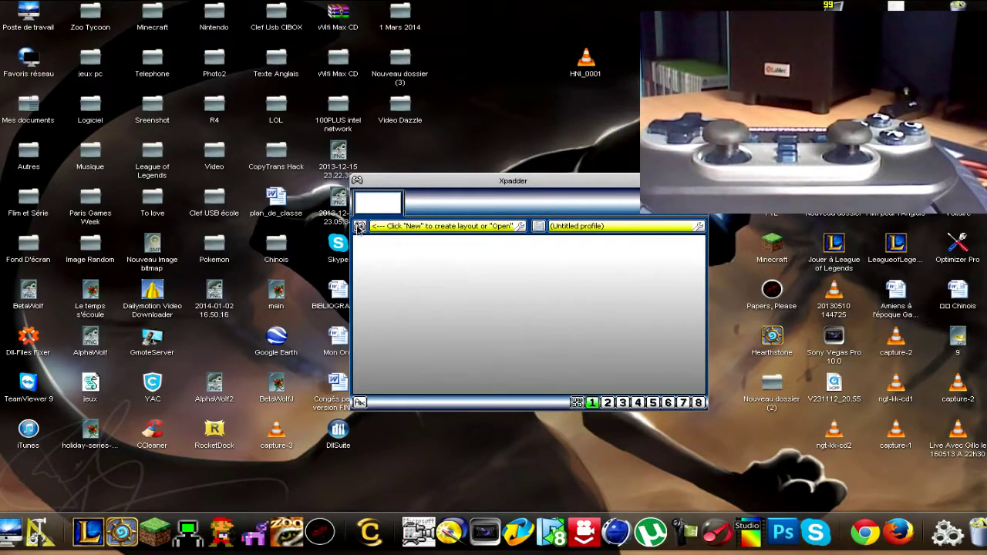
# Create a new controller layout and enable Stick 1, detecting Axis Y for vertical and Axis X for horizontal movement
pyautogui.click(359, 227)
pyautogui.click(380, 240)
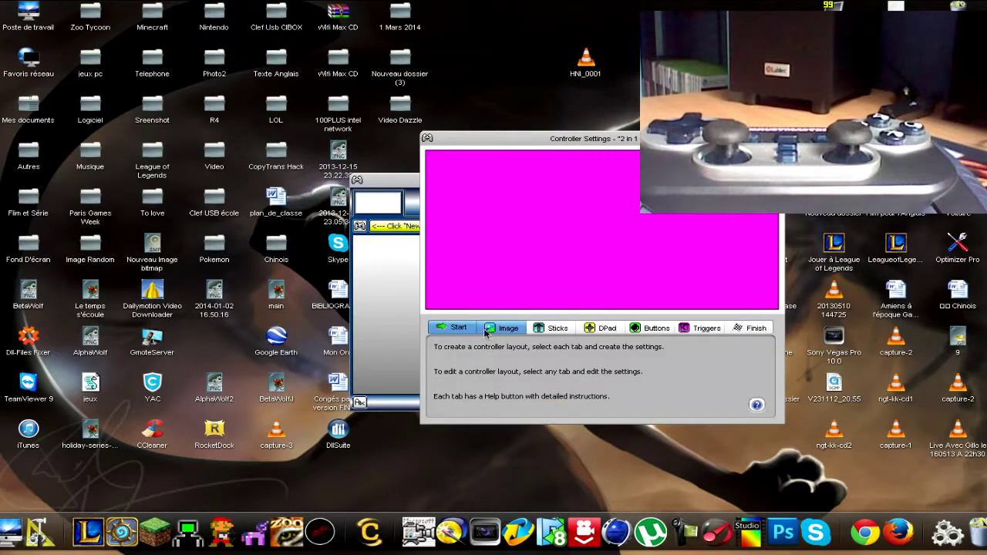
pyautogui.click(488, 330)
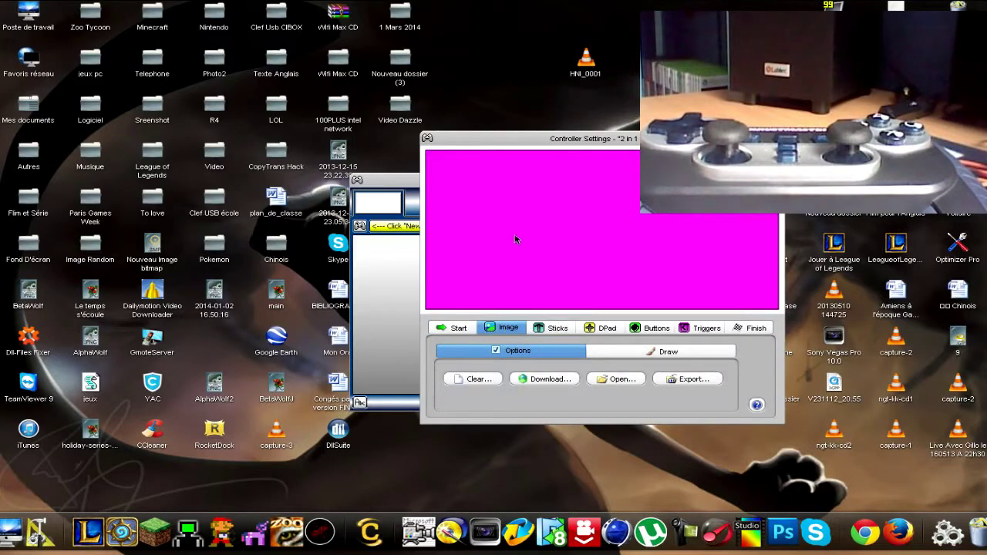
pyautogui.click(560, 330)
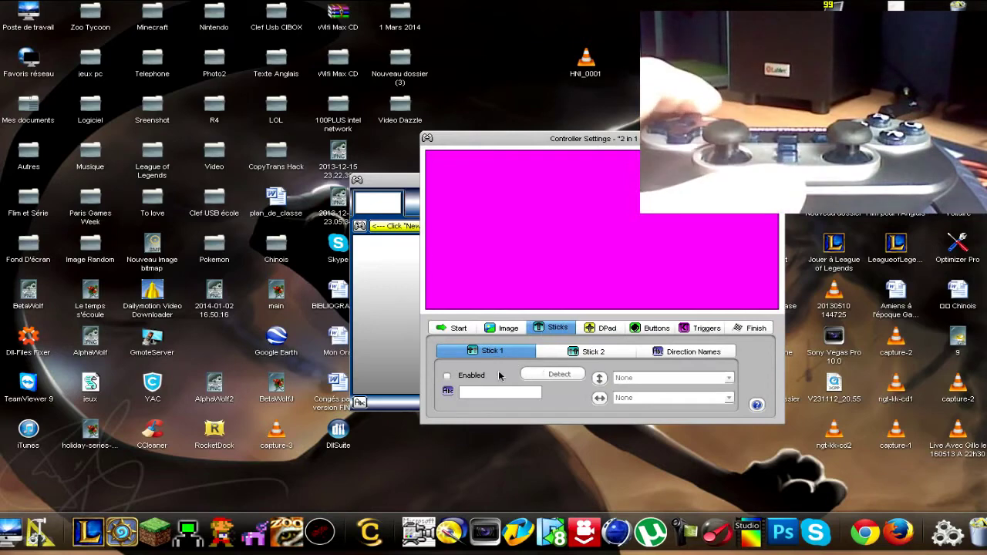
pyautogui.click(448, 377)
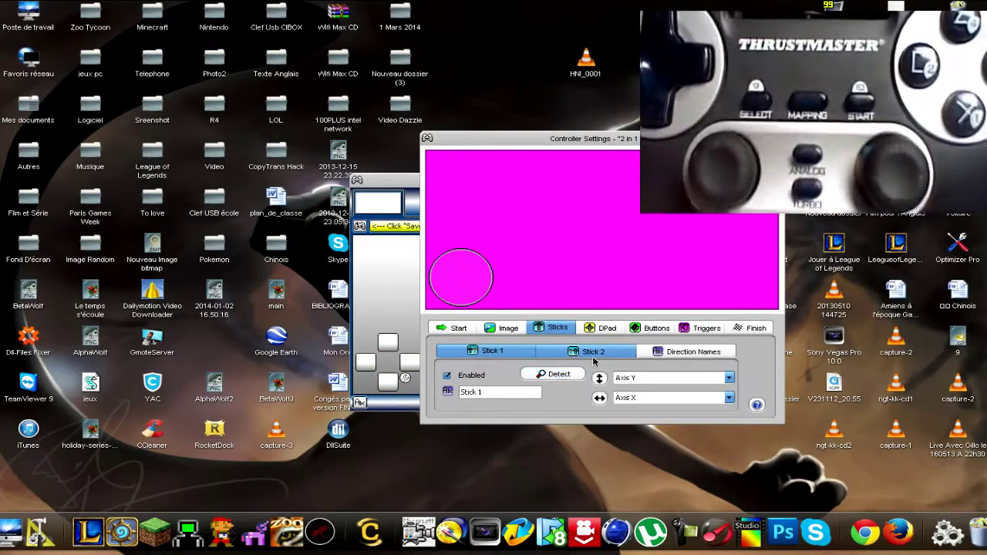
# Try to enable Stick 2 and detect its axes, checking the direction names and the Stick 1 settings
pyautogui.click(594, 355)
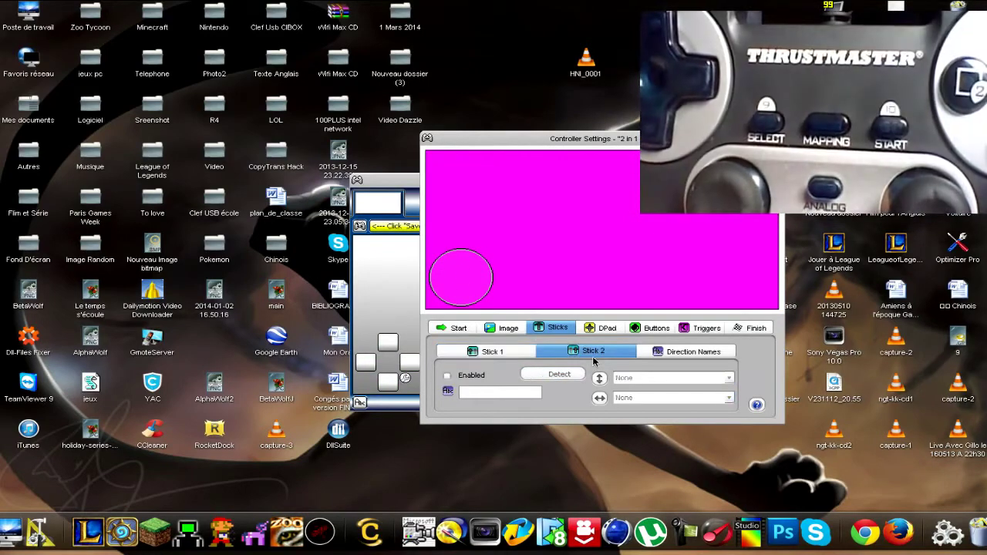
pyautogui.click(481, 376)
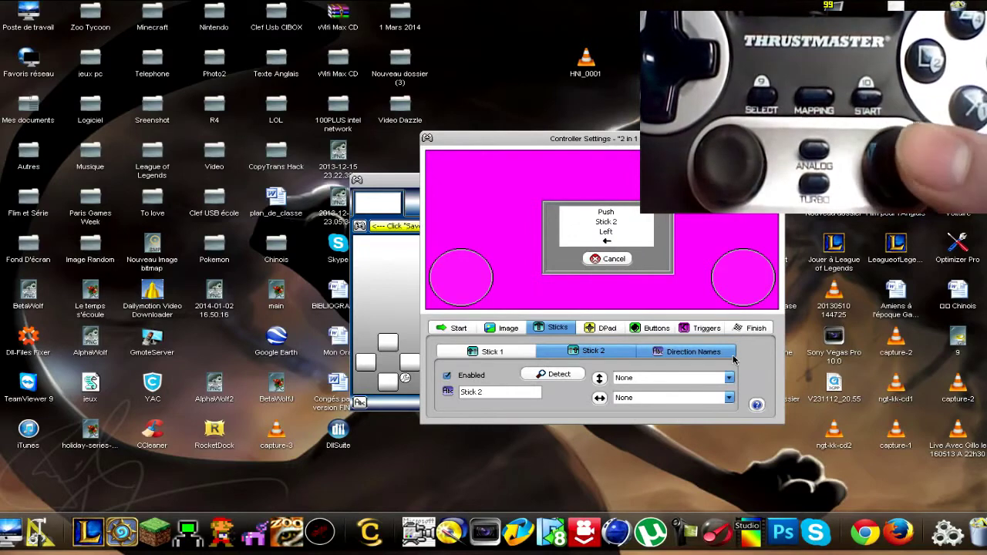
pyautogui.click(448, 377)
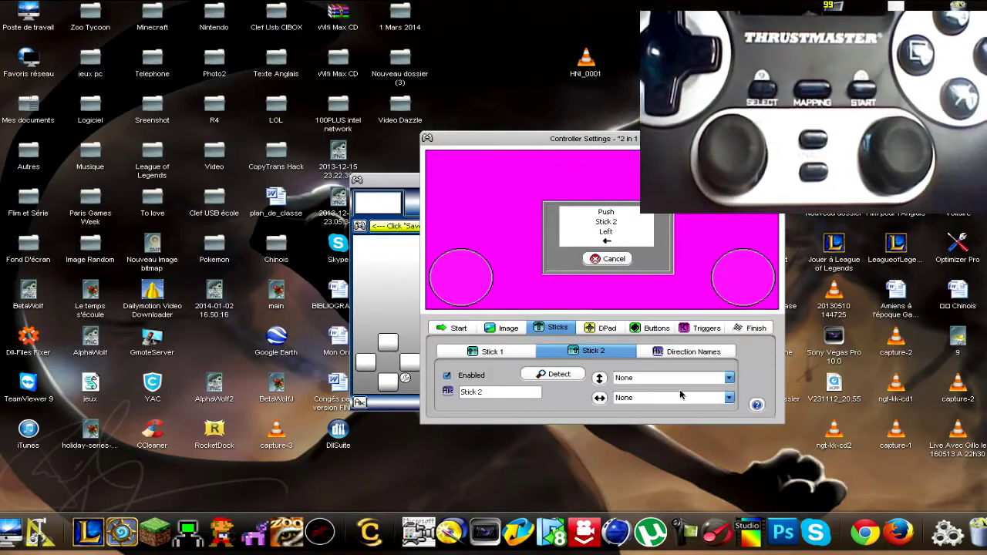
pyautogui.click(609, 260)
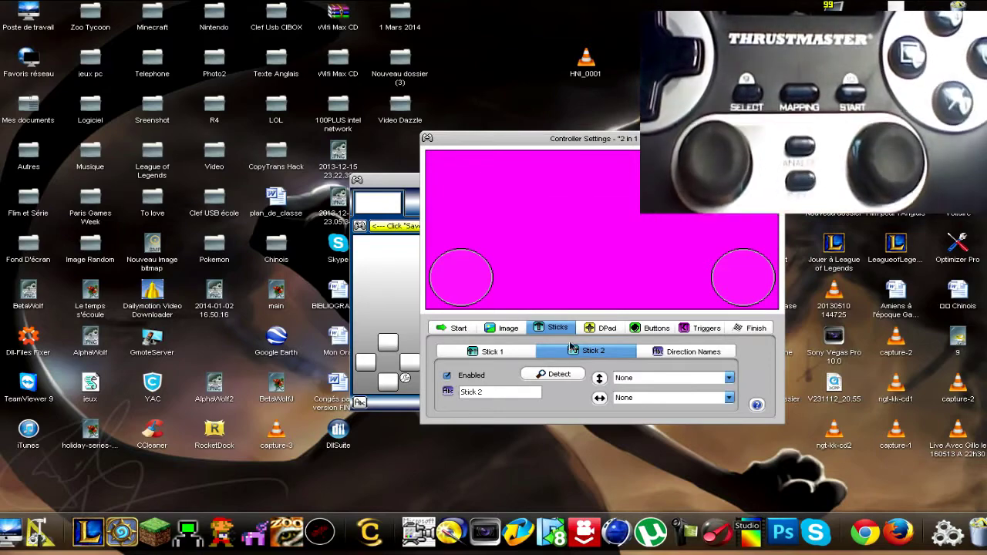
pyautogui.click(684, 356)
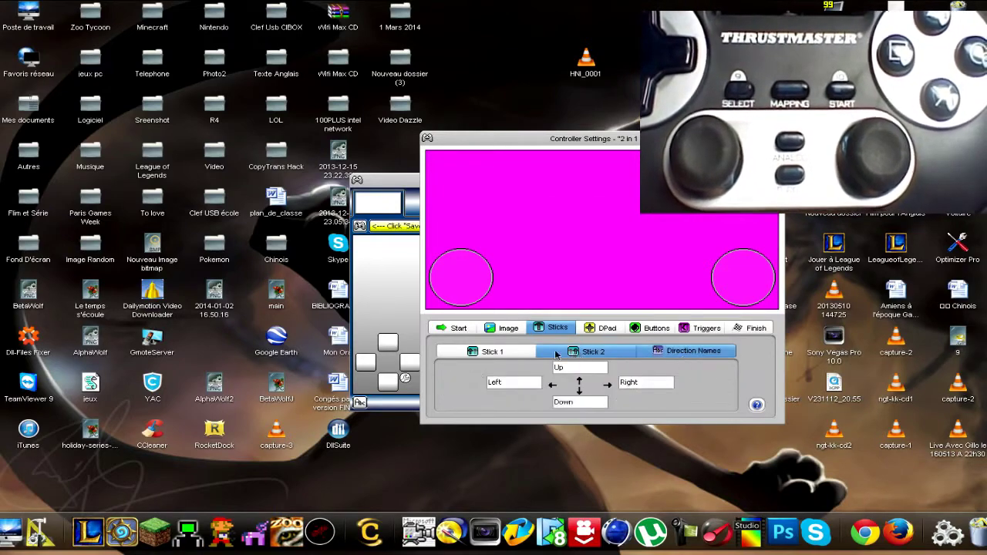
pyautogui.click(525, 352)
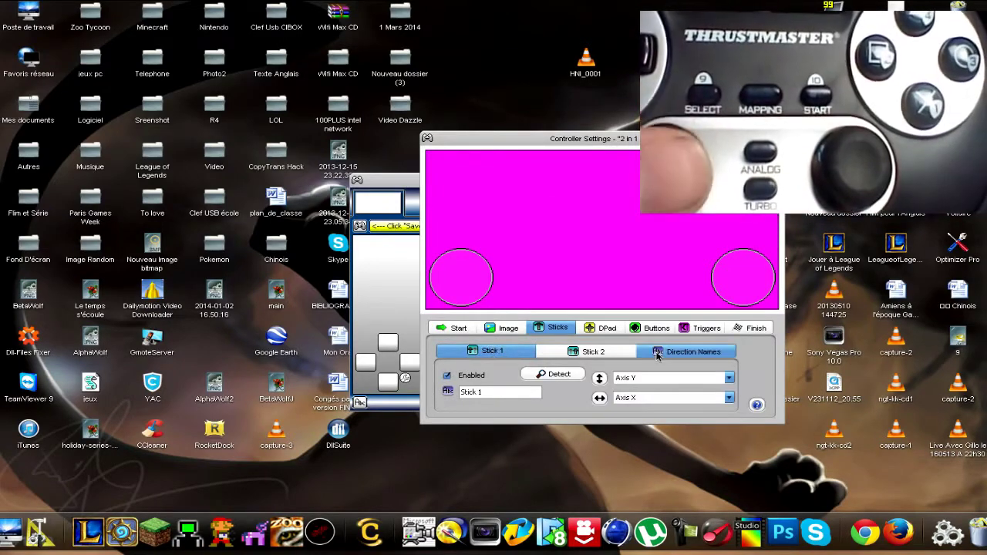
pyautogui.click(582, 356)
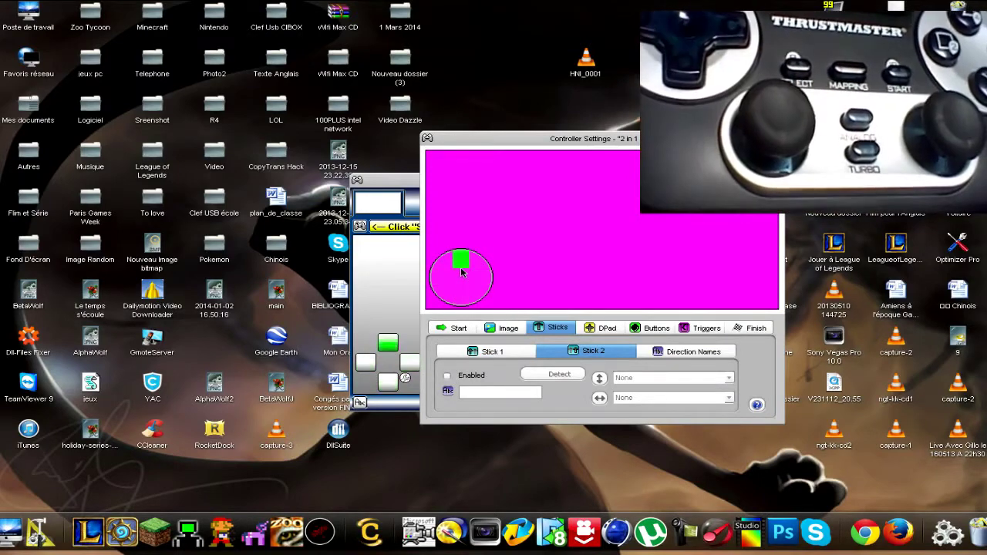
# Enable the DPad and detect its directions, with Axis Y for up and down and Axis X for left and right
pyautogui.click(599, 333)
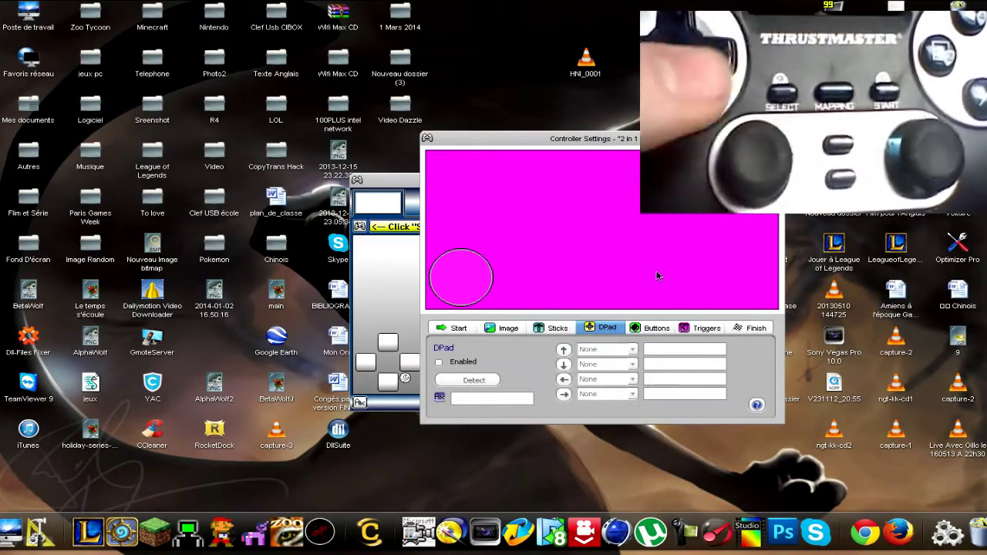
pyautogui.click(439, 364)
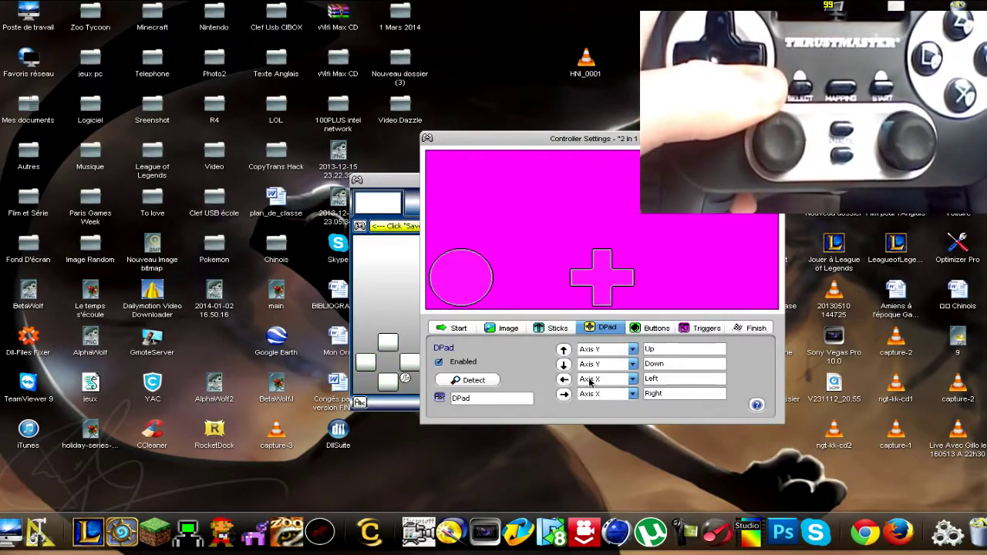
# Detect the gamepad's buttons to add them to the controller layout, deleting Button 3 and detecting it again
pyautogui.click(656, 328)
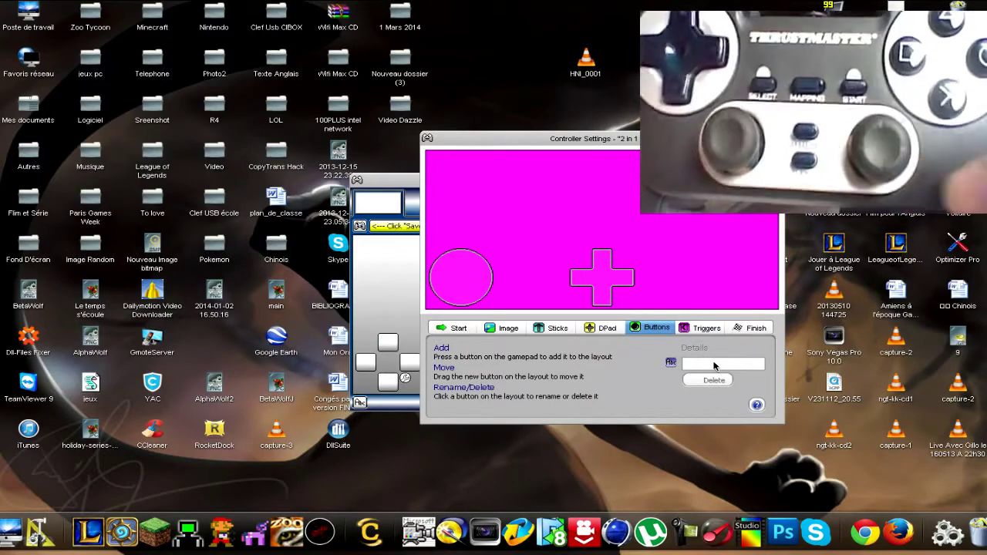
pyautogui.rightClick(714, 365)
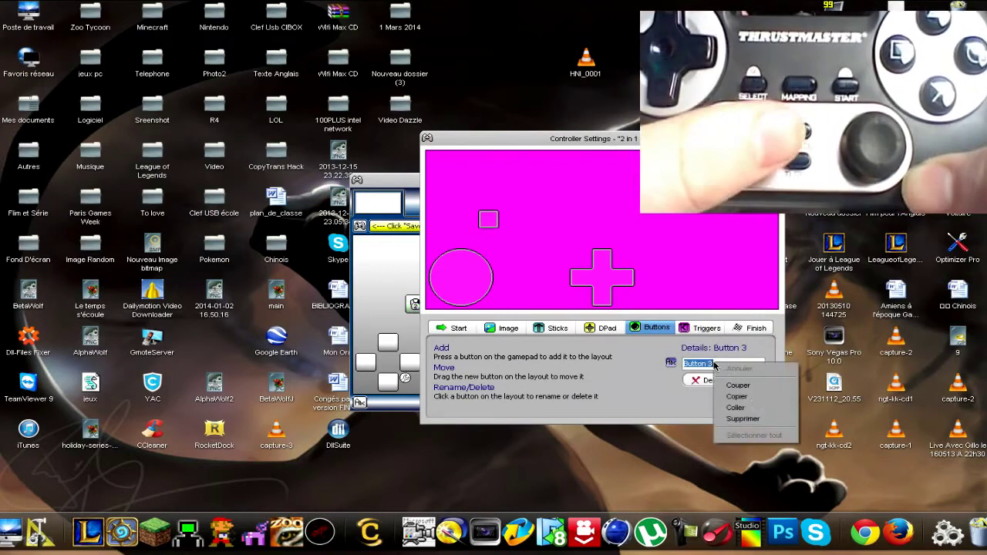
pyautogui.click(707, 380)
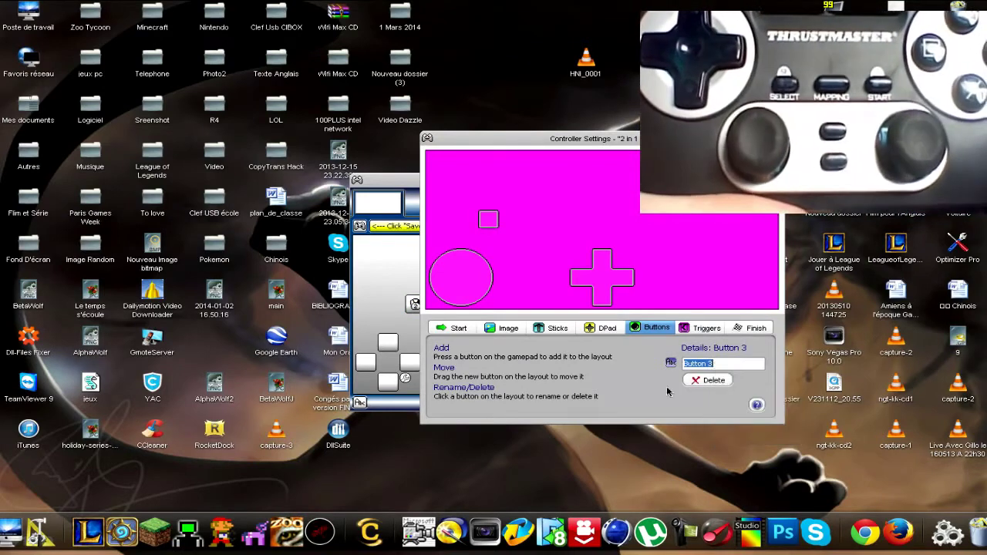
pyautogui.click(708, 380)
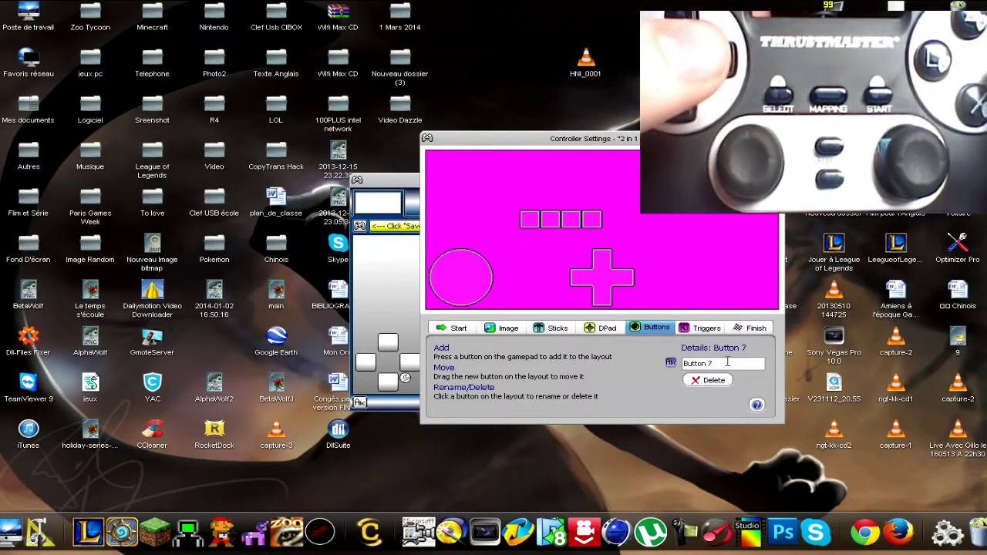
pyautogui.rightClick(728, 362)
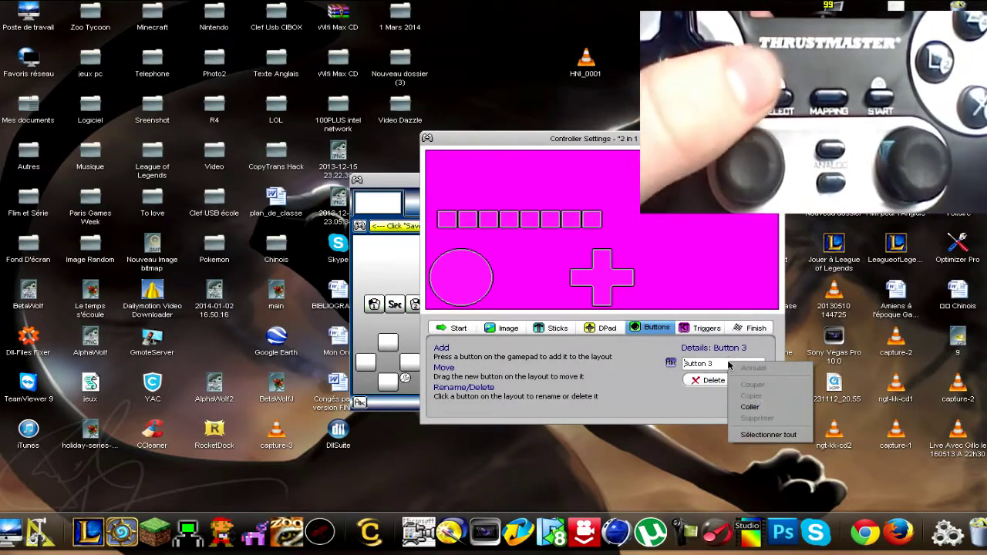
pyautogui.click(639, 379)
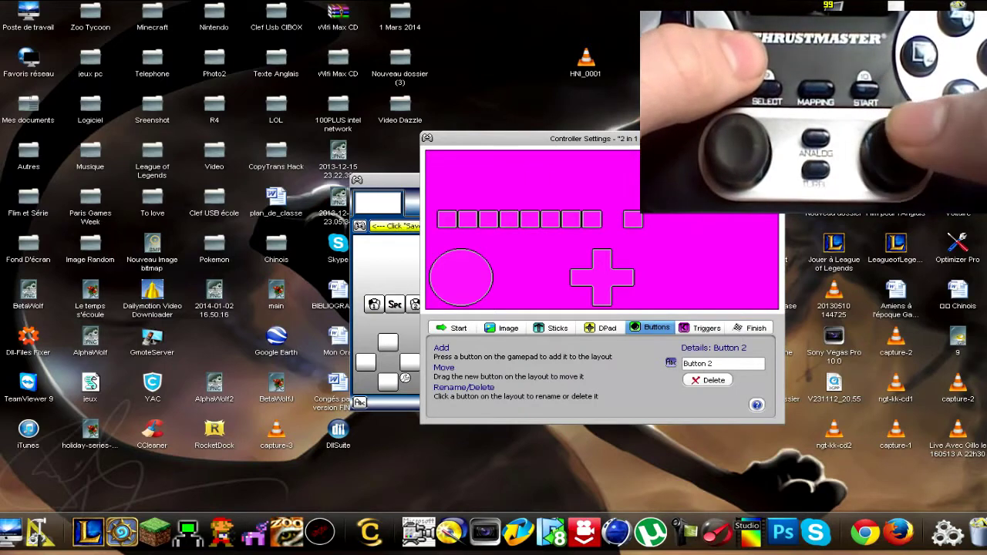
# Try to enable and detect the analog triggers, cancel the detection, and close the controller settings
pyautogui.click(682, 329)
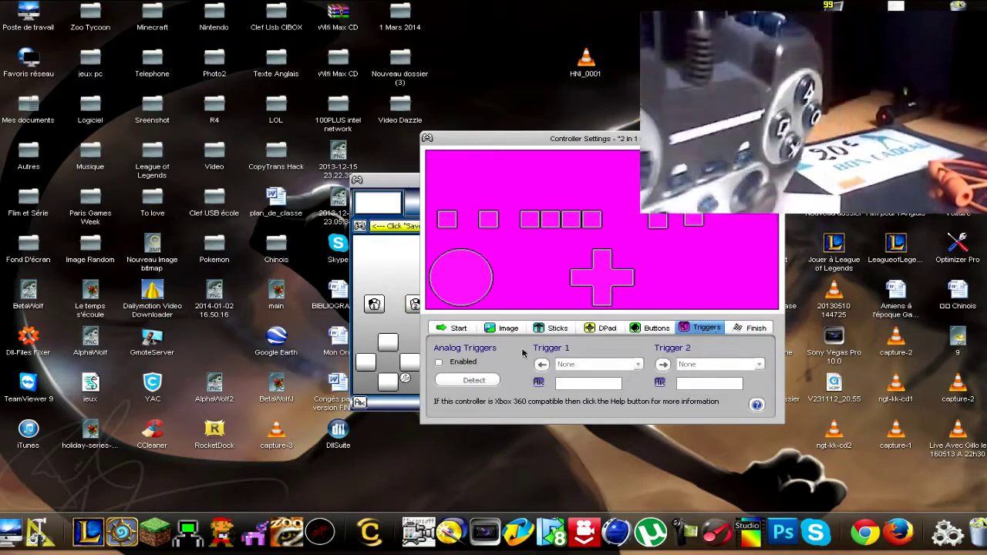
pyautogui.click(469, 364)
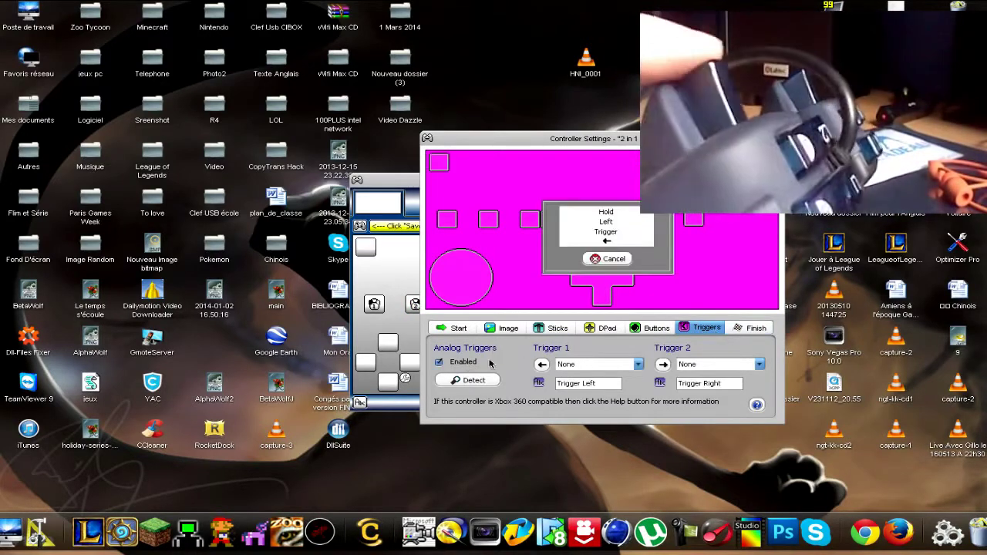
pyautogui.click(610, 259)
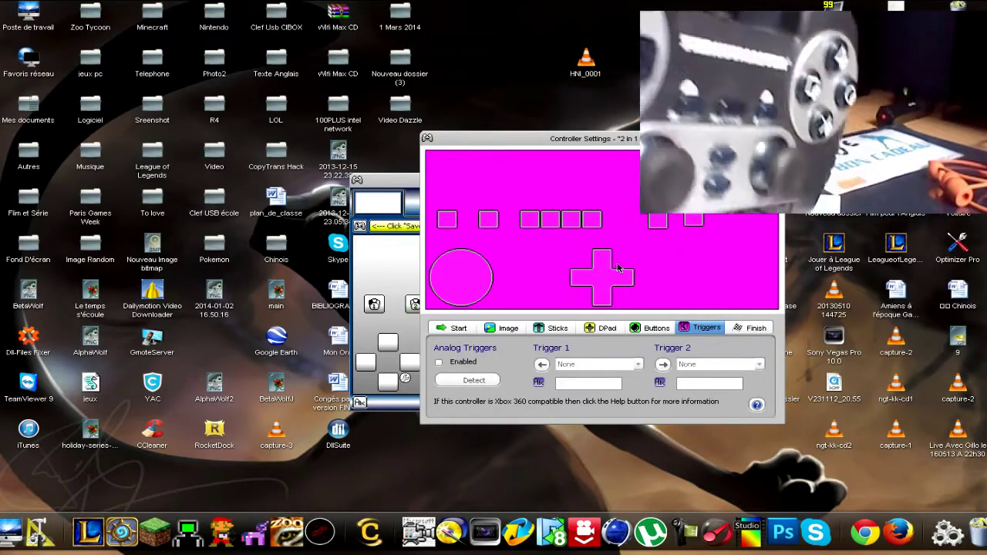
pyautogui.click(775, 138)
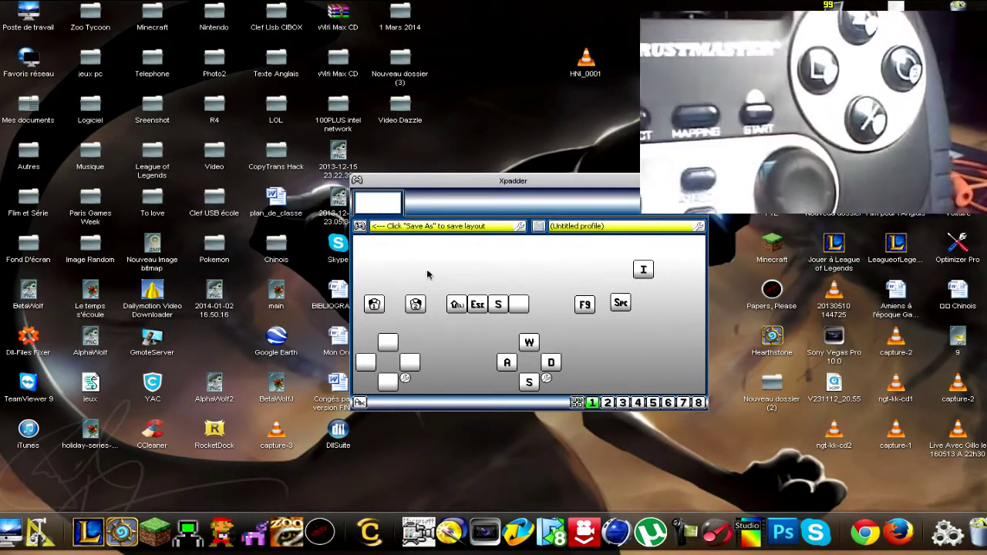
# Open the saved controller layout "My 2 in 1 DT" from the desktop
pyautogui.click(359, 226)
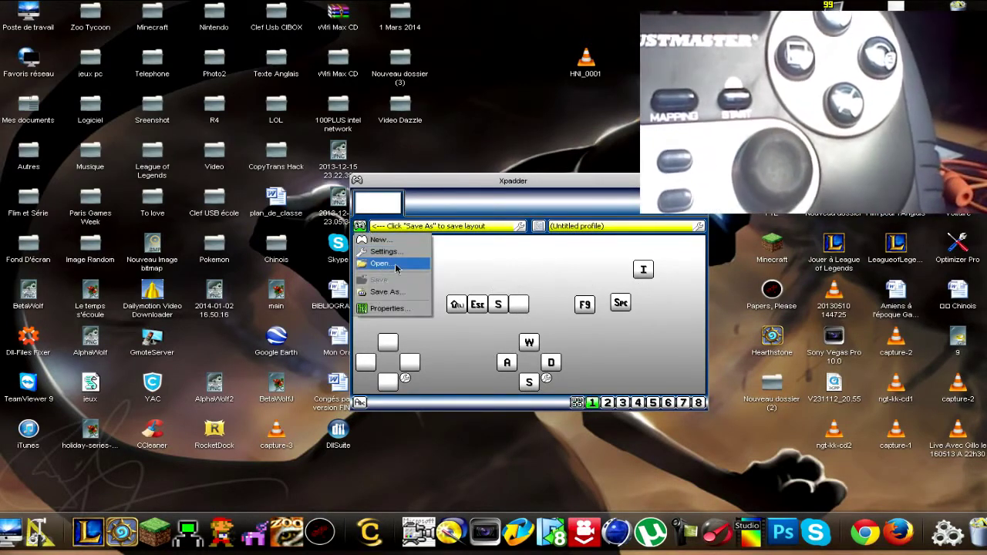
pyautogui.click(380, 263)
pyautogui.click(532, 331)
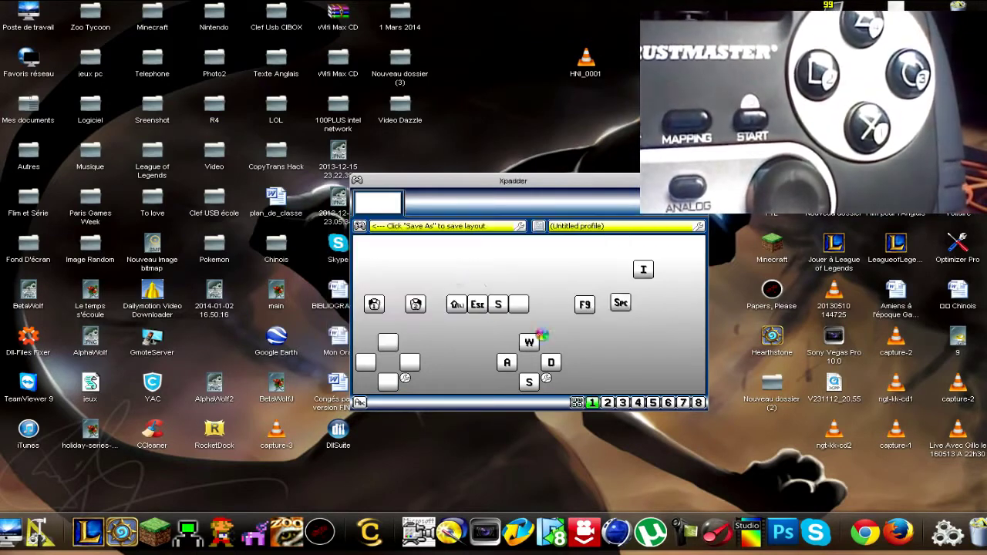
pyautogui.click(925, 232)
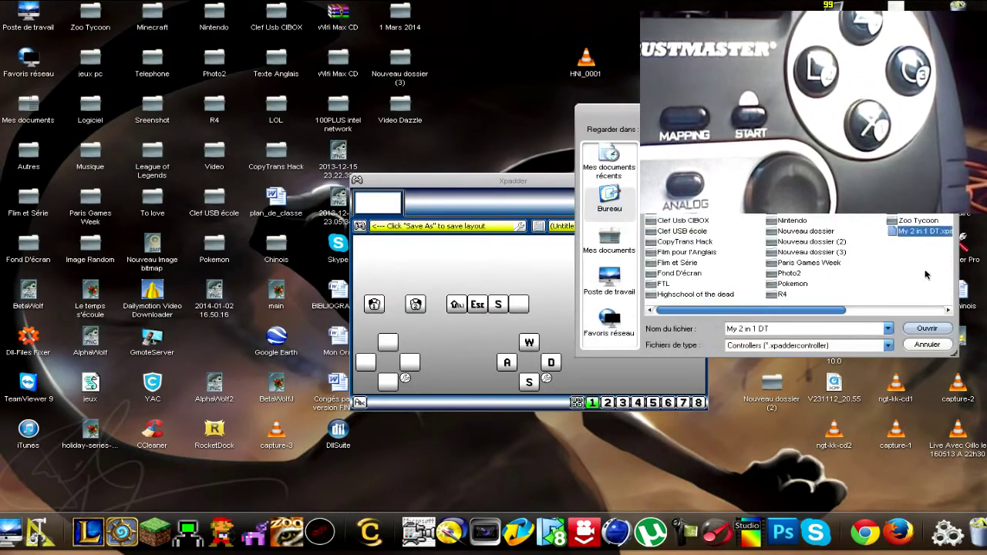
pyautogui.click(927, 327)
# Test the gamepad's left direction in the loaded layout and check the assignment of the lowest face button
pyautogui.click(621, 329)
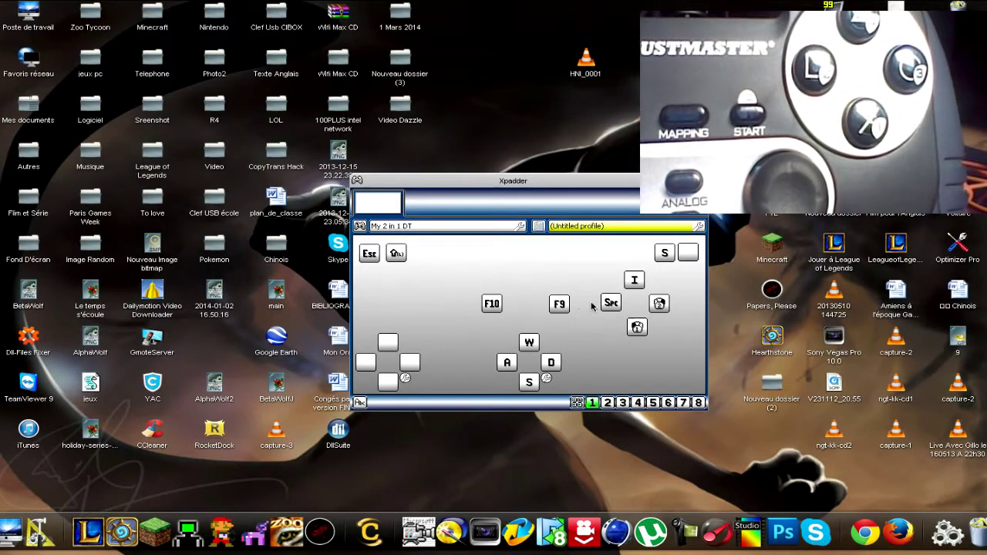
pyautogui.press('a')
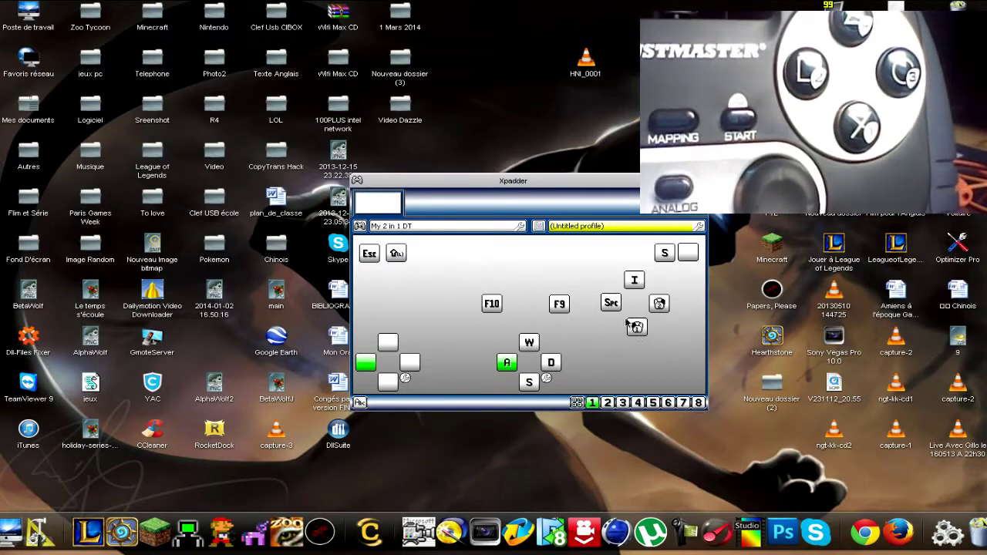
pyautogui.click(646, 328)
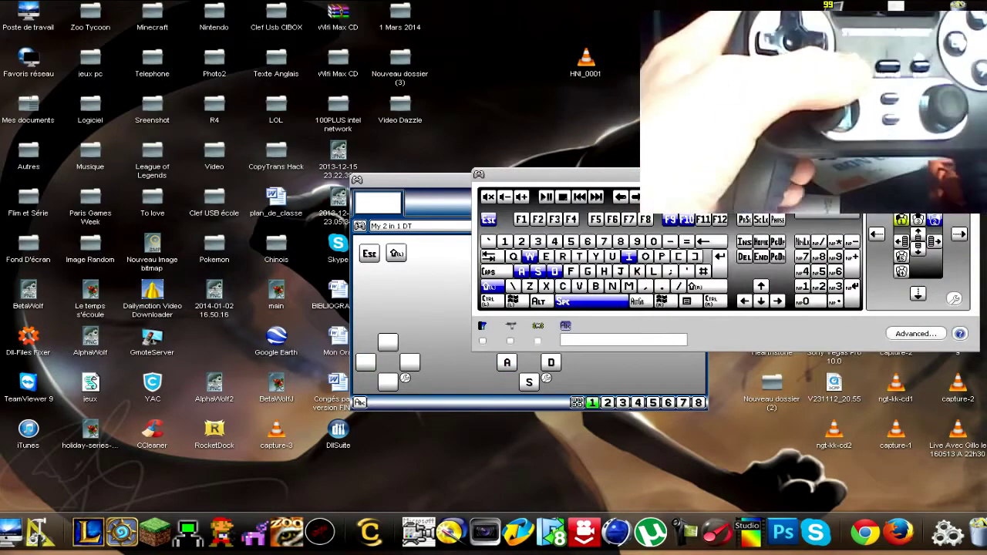
pyautogui.press('Escape')
pyautogui.rightClick(966, 215)
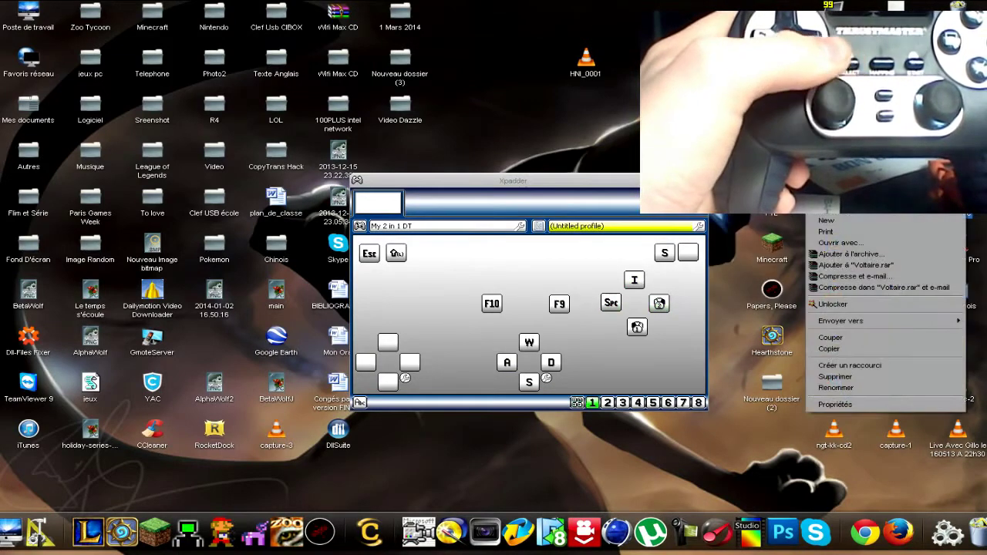
pyautogui.click(611, 252)
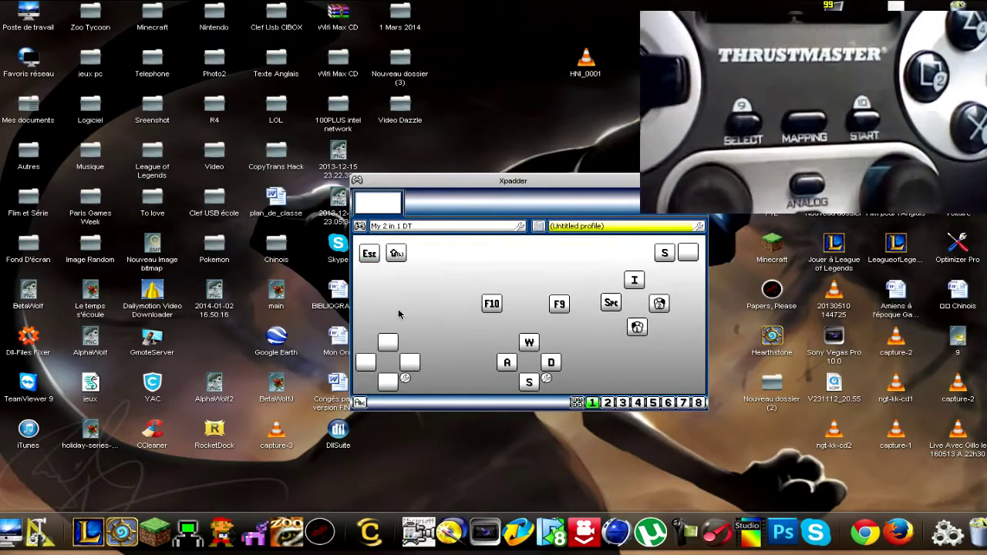
# View the key assignment of the DPad's down direction and close it
pyautogui.click(531, 384)
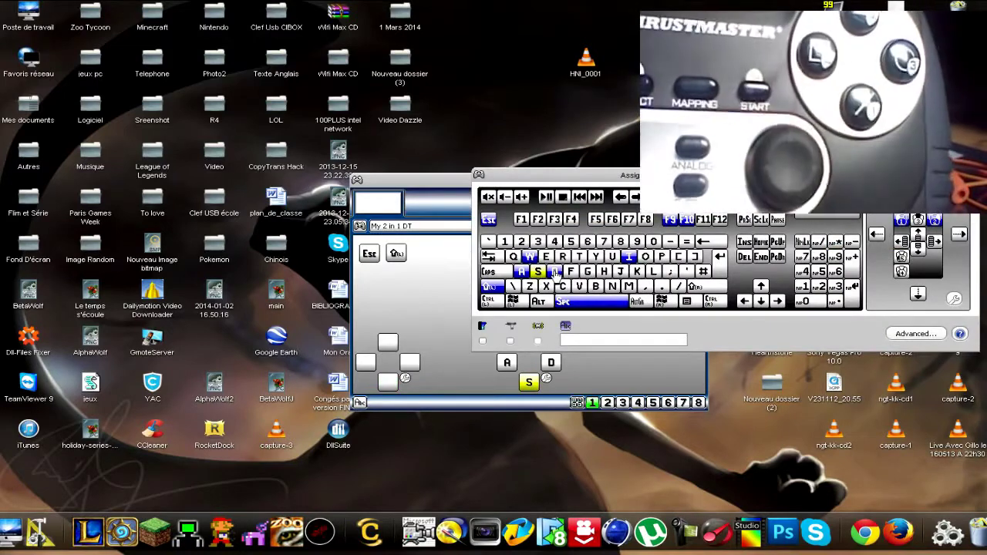
pyautogui.click(555, 273)
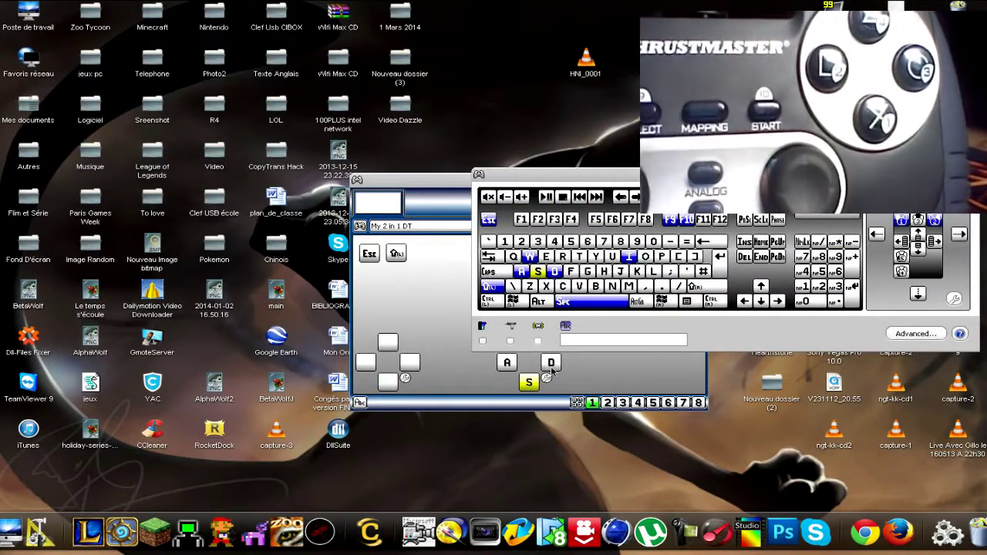
pyautogui.click(539, 271)
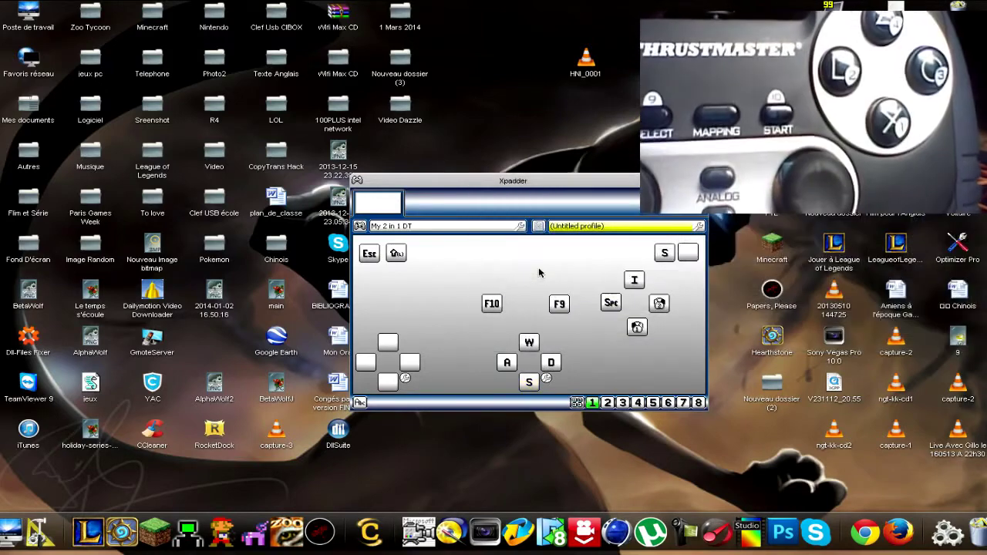
# Assign the E key to the DPad's right direction, then set it back to D
pyautogui.click(530, 384)
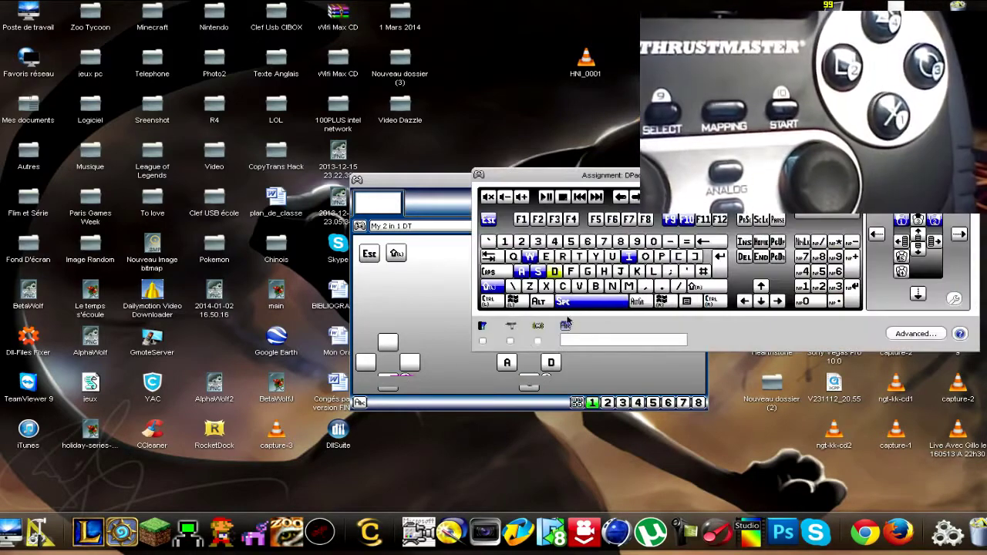
pyautogui.click(539, 271)
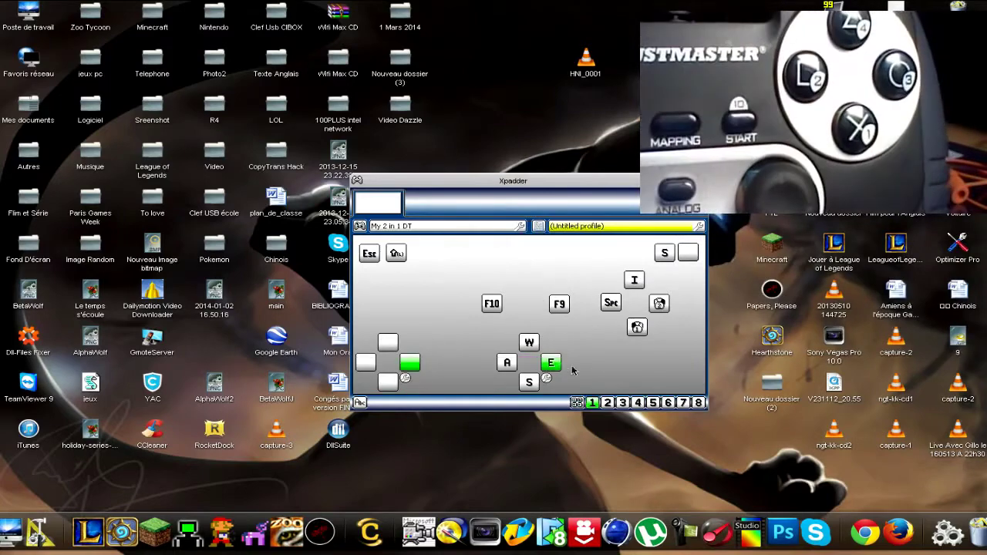
pyautogui.click(551, 365)
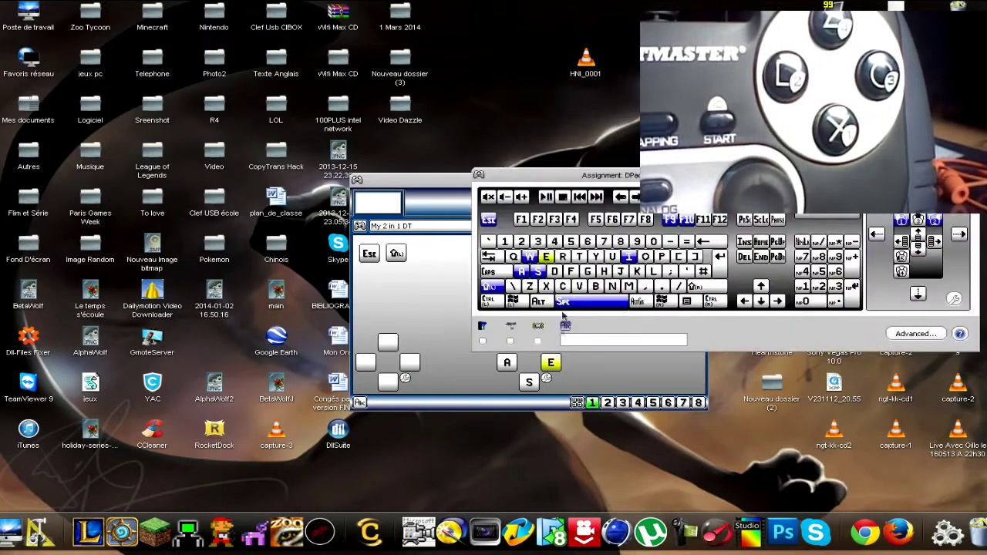
pyautogui.click(555, 272)
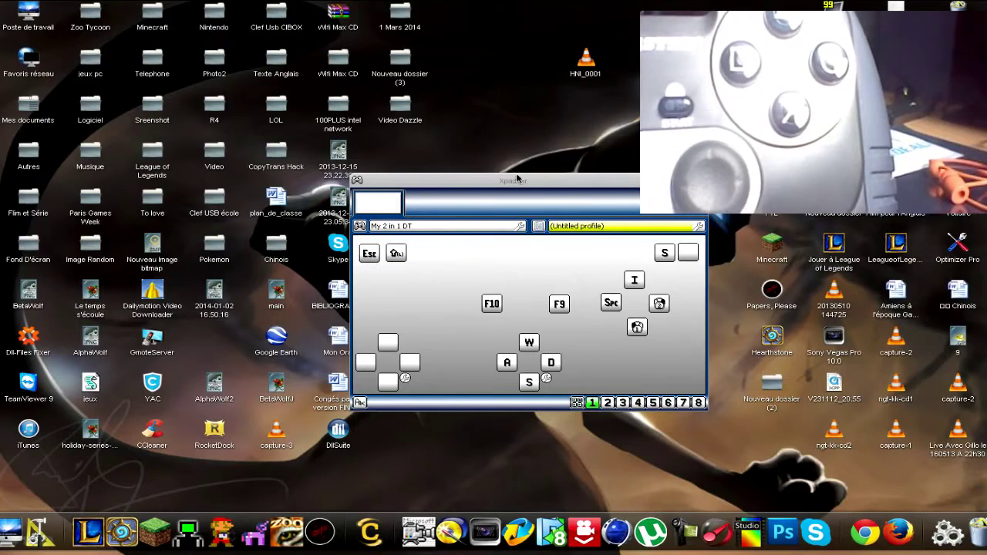
# Shift the Xpadder window slightly and view the mouse assignment of the lowest face button
pyautogui.moveTo(517, 179); pyautogui.dragTo(522, 188)
pyautogui.click(646, 341)
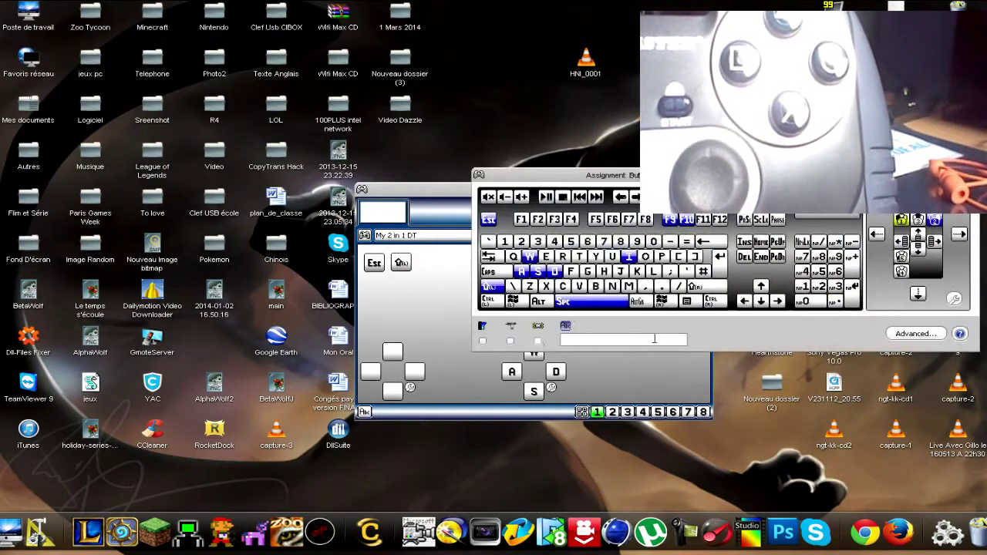
pyautogui.click(854, 257)
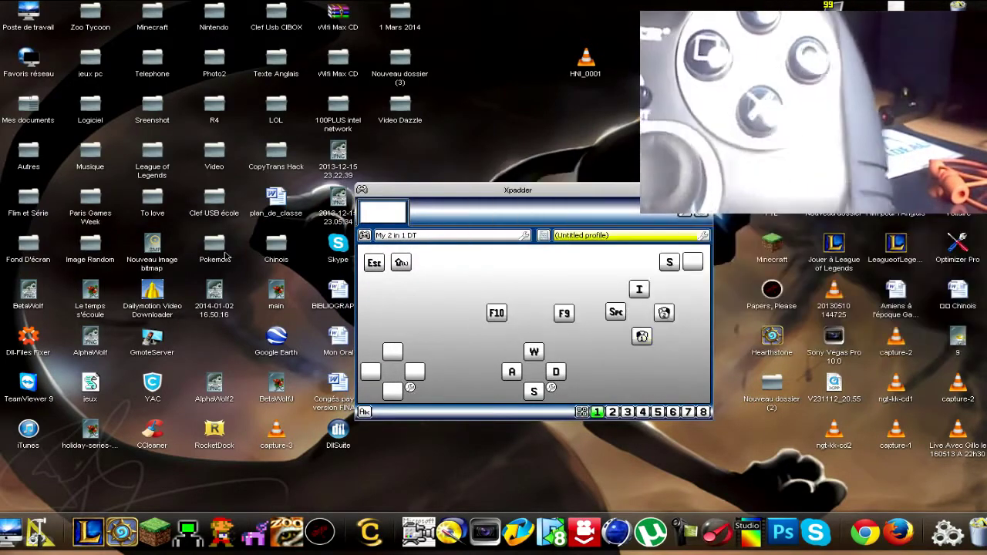
# Bring up the file dialog for saving the controller layout under a name and leave it without saving
pyautogui.click(364, 235)
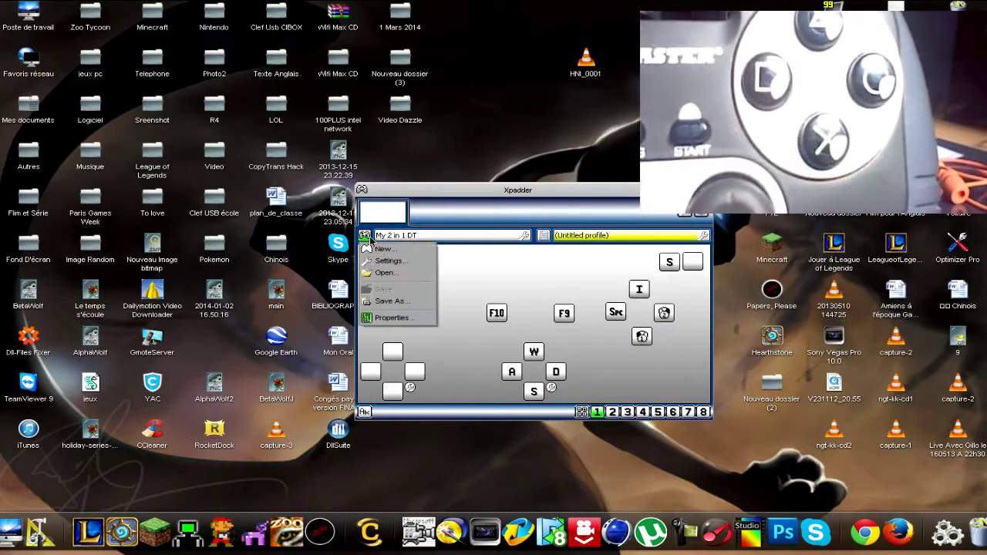
pyautogui.click(402, 303)
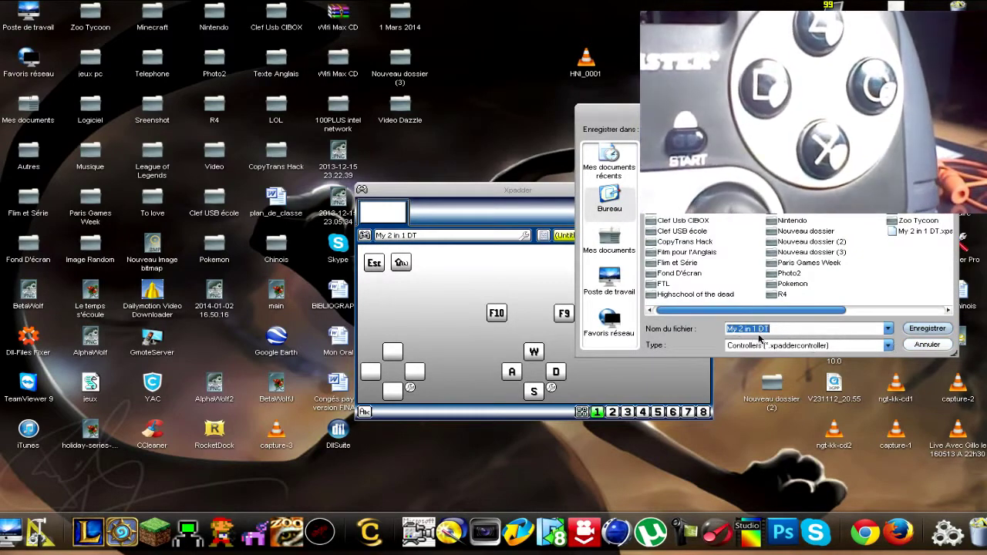
pyautogui.click(927, 345)
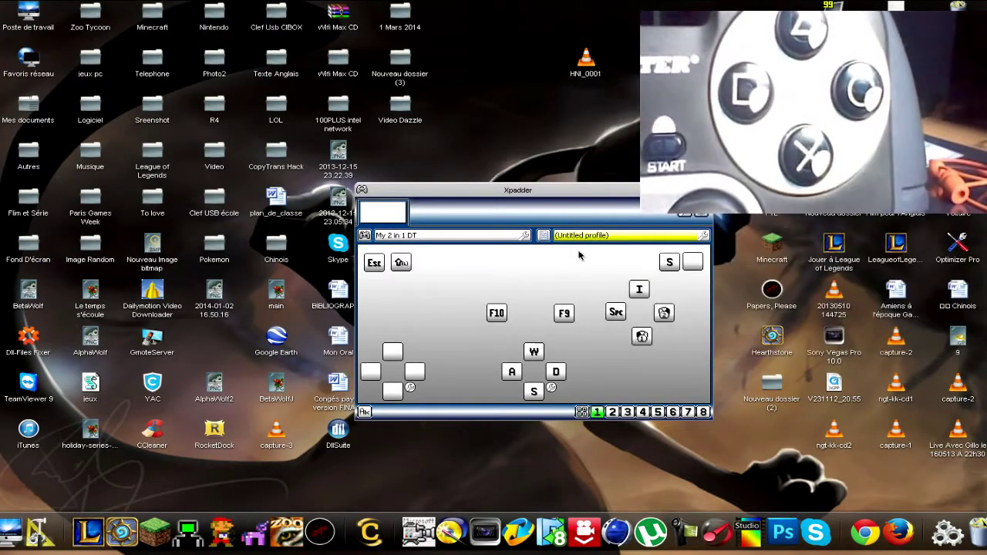